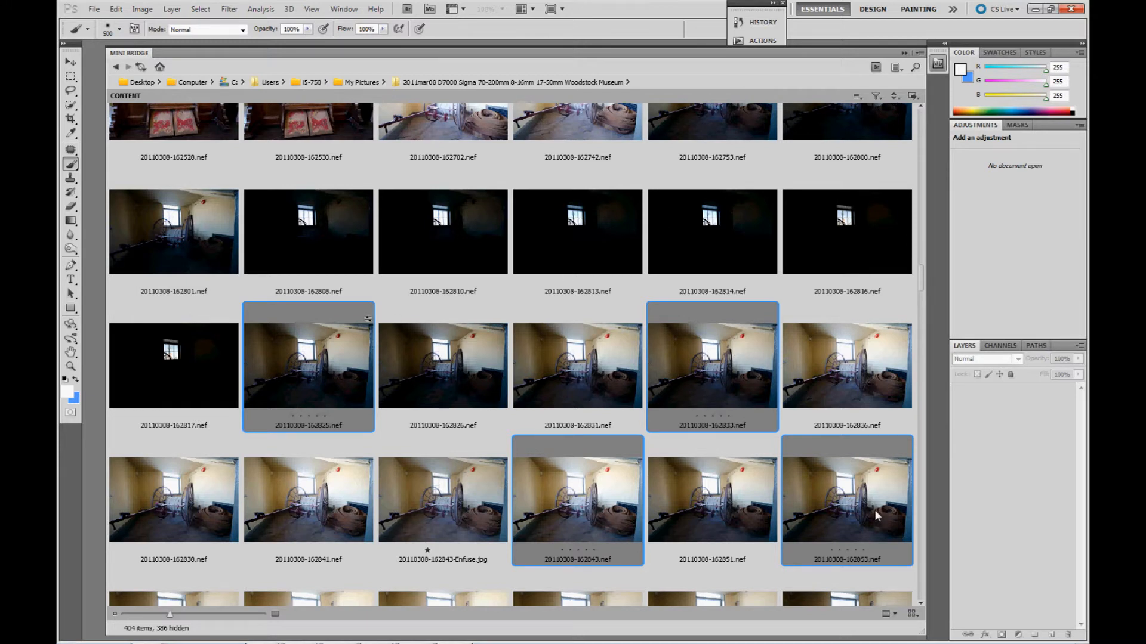
Merge the four selected NEF exposures of the fire wagon with Merge to HDR Pro.
click(913, 97)
mouse_move(936, 135)
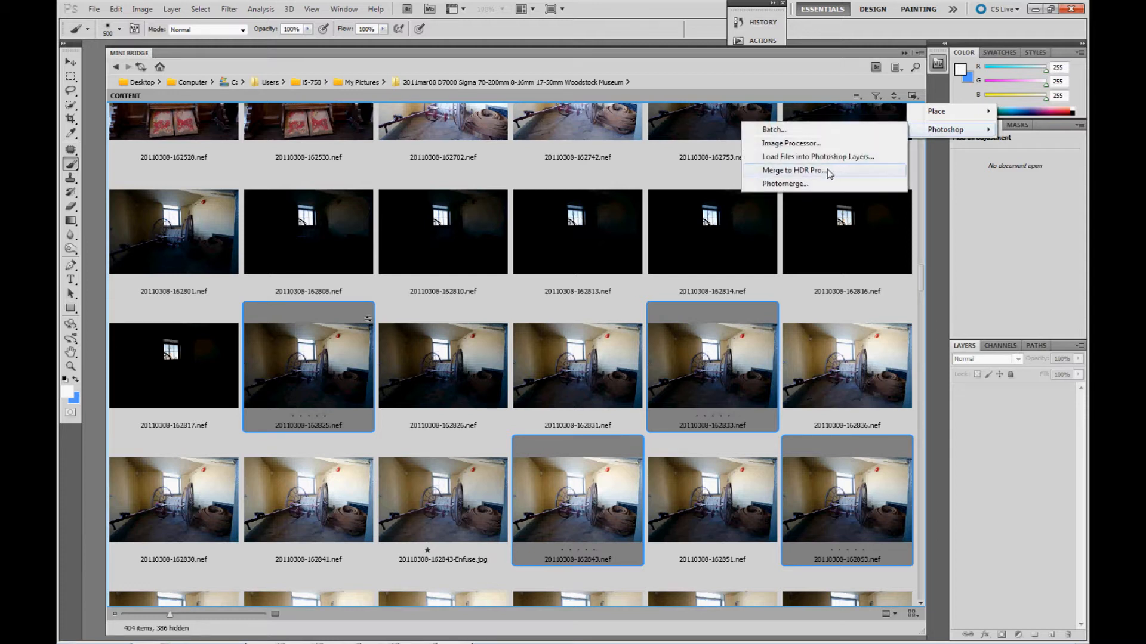
click(828, 170)
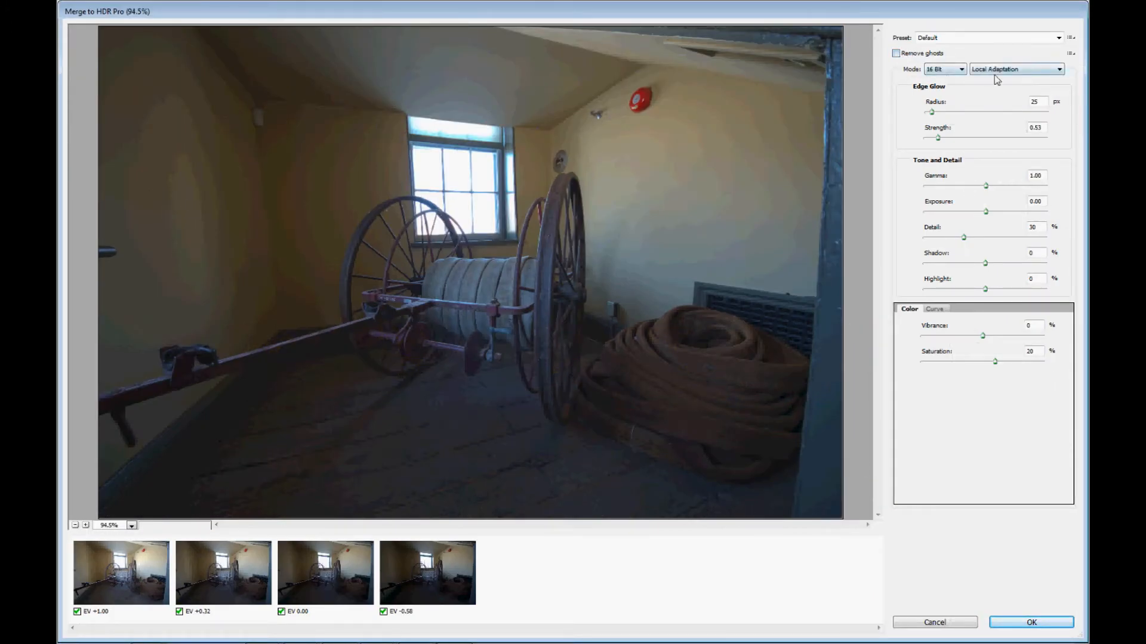
Apply the Photorealistic preset to the HDR merge and set Detail to 65%.
click(1058, 38)
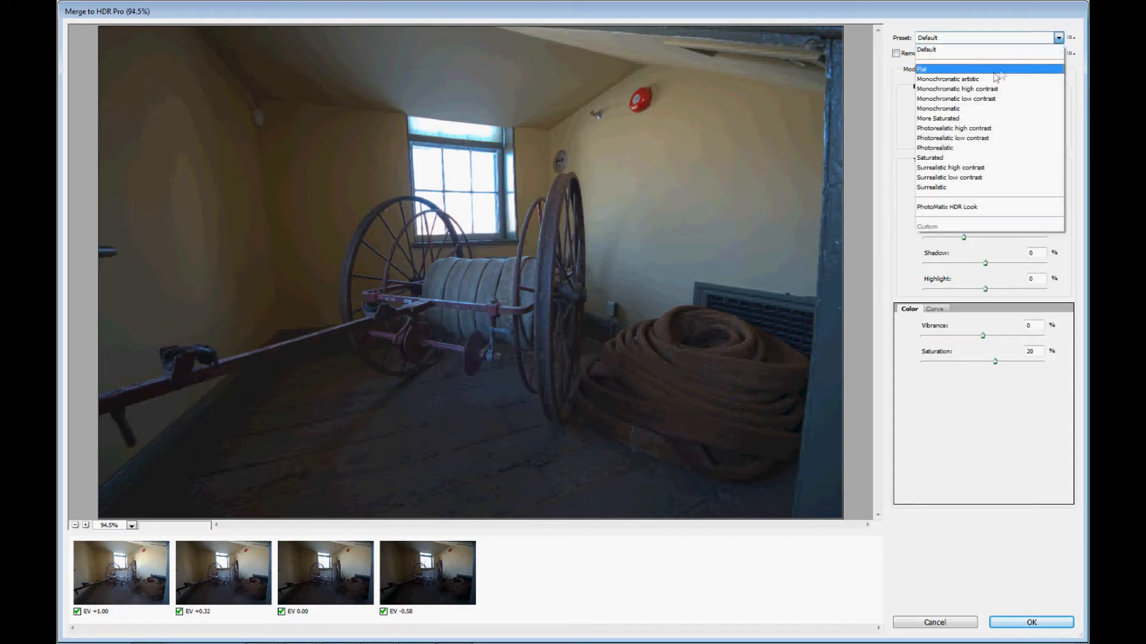
click(949, 148)
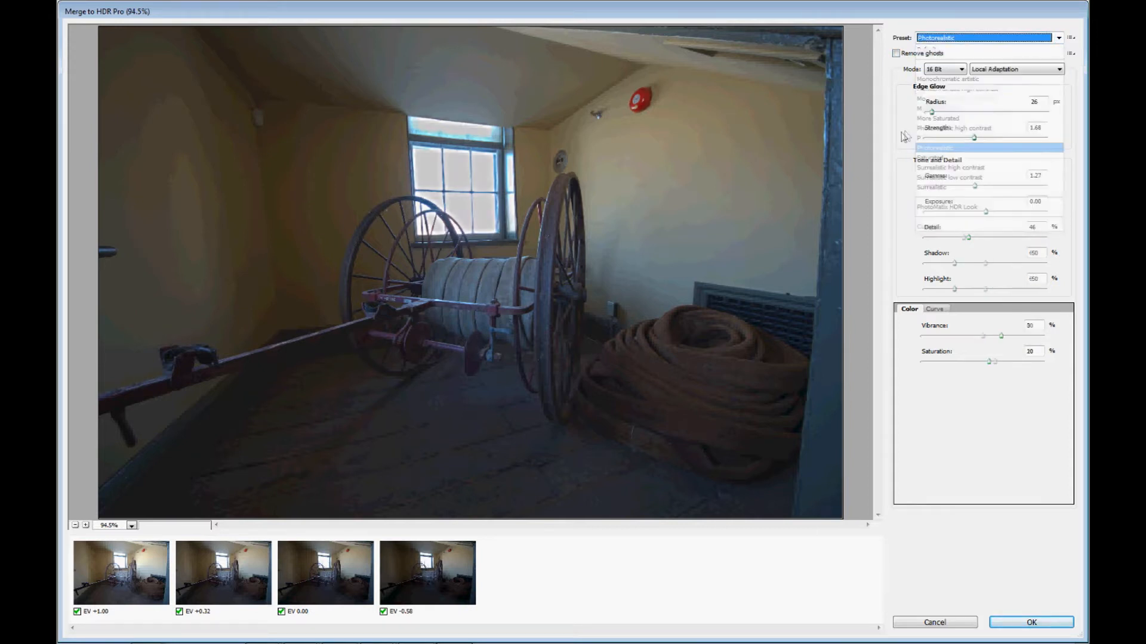
double_click(1035, 227)
text(65)
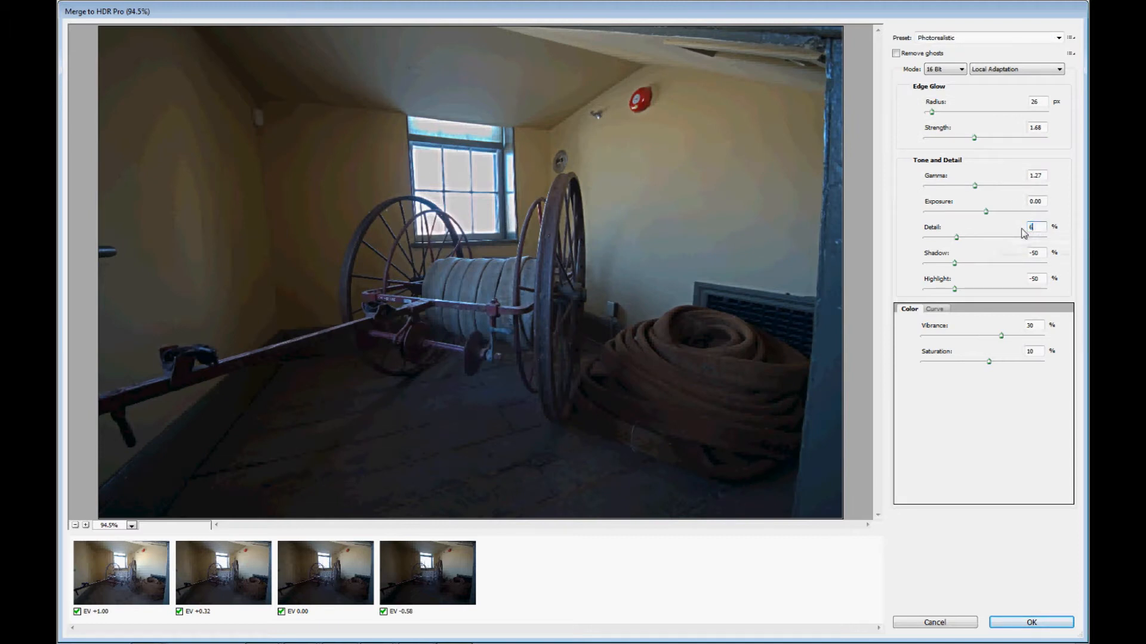
Set the HDR merge's Vibrance to 65% and Saturation to 25%.
double_click(1030, 326)
text(65)
double_click(1033, 353)
text(25)
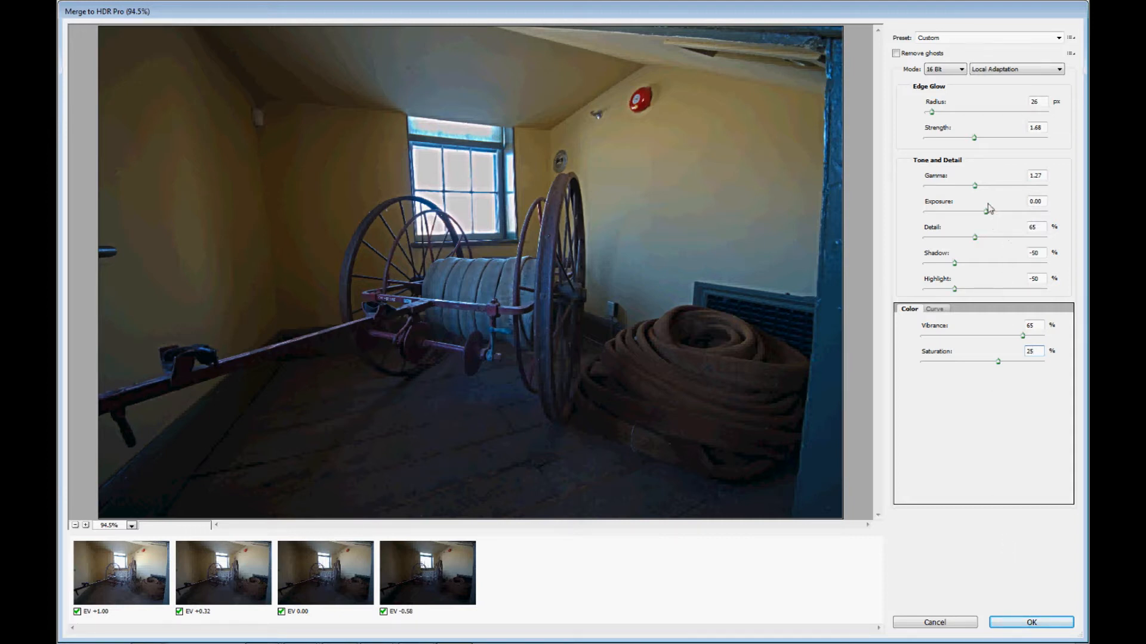
Raise the HDR exposure until the dark floor and hose brighten, and generate the merged image in full view.
drag(986, 210, 1002, 203)
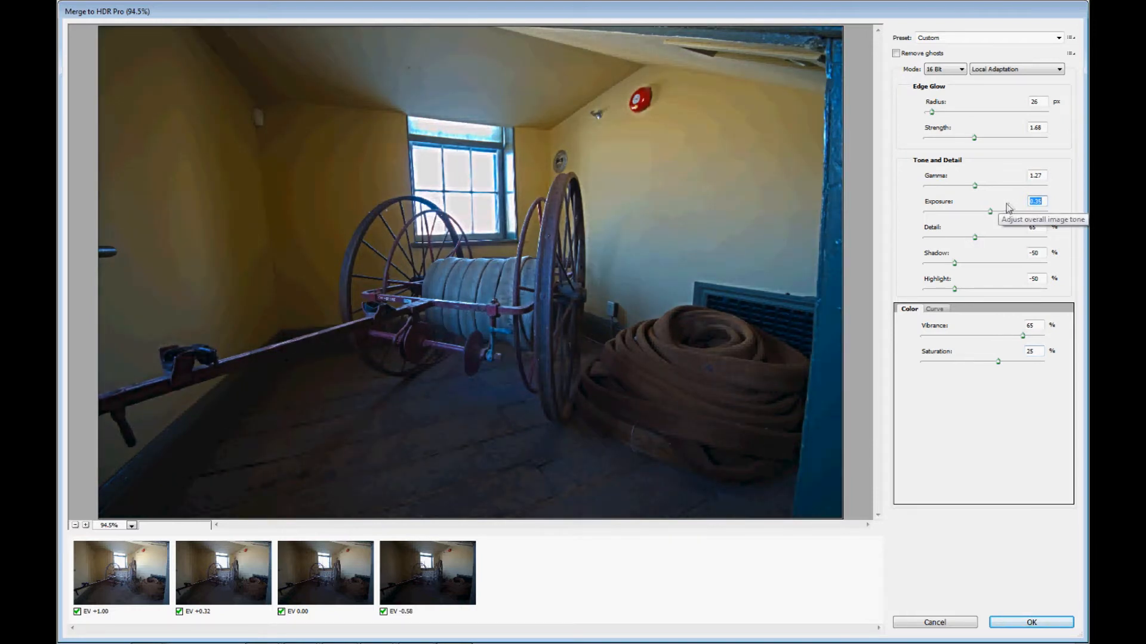
drag(1003, 206, 1005, 207)
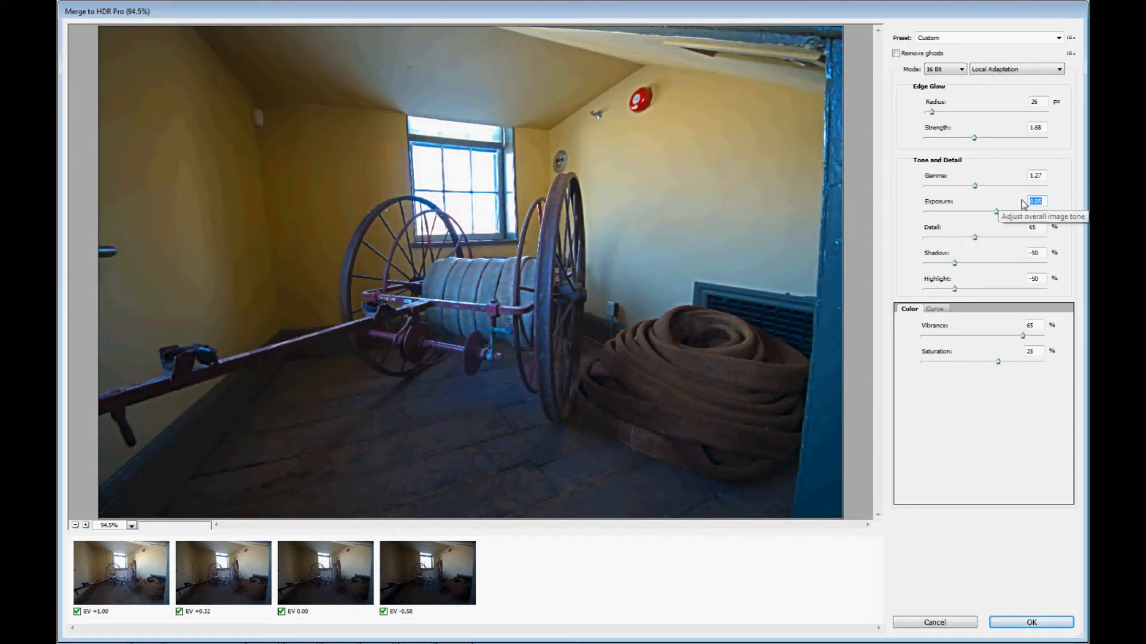
drag(1011, 204, 1041, 211)
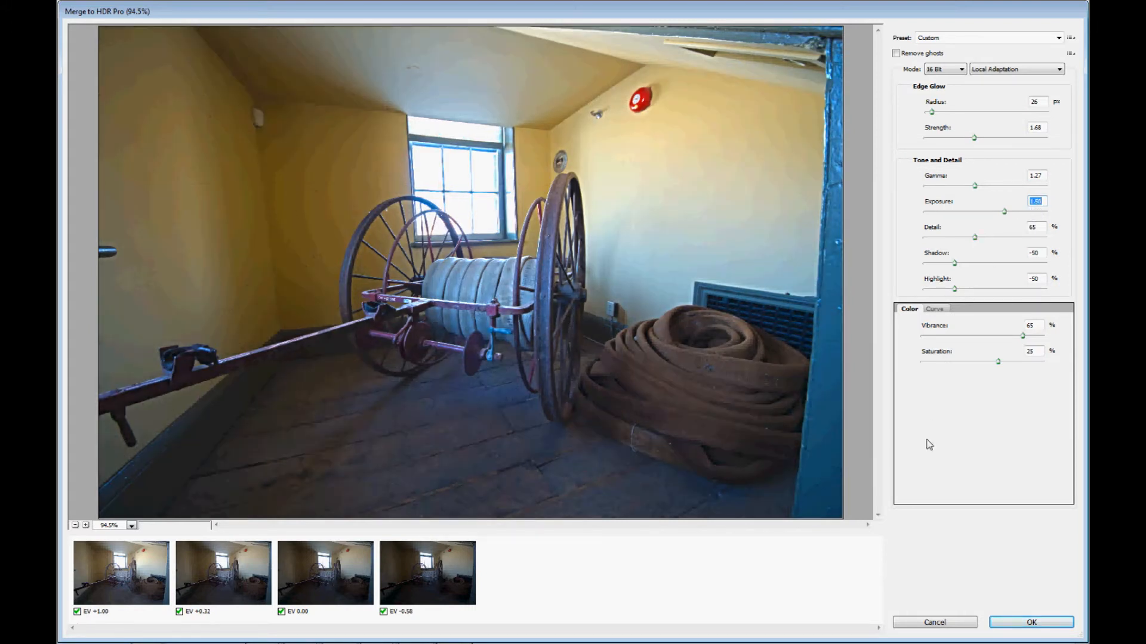
click(1015, 627)
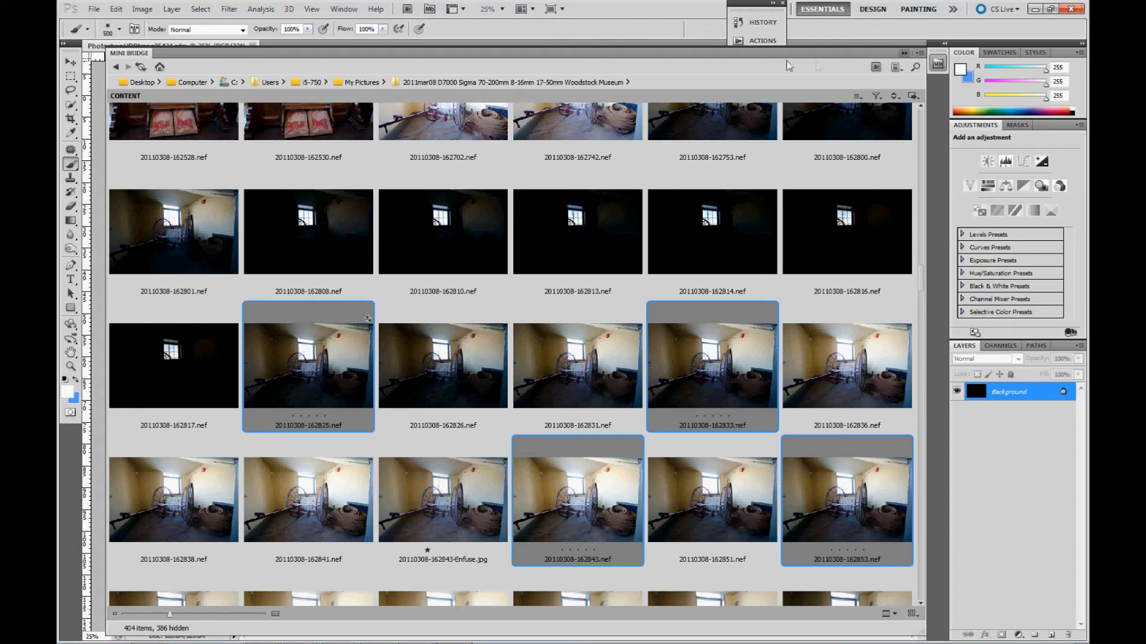
click(905, 55)
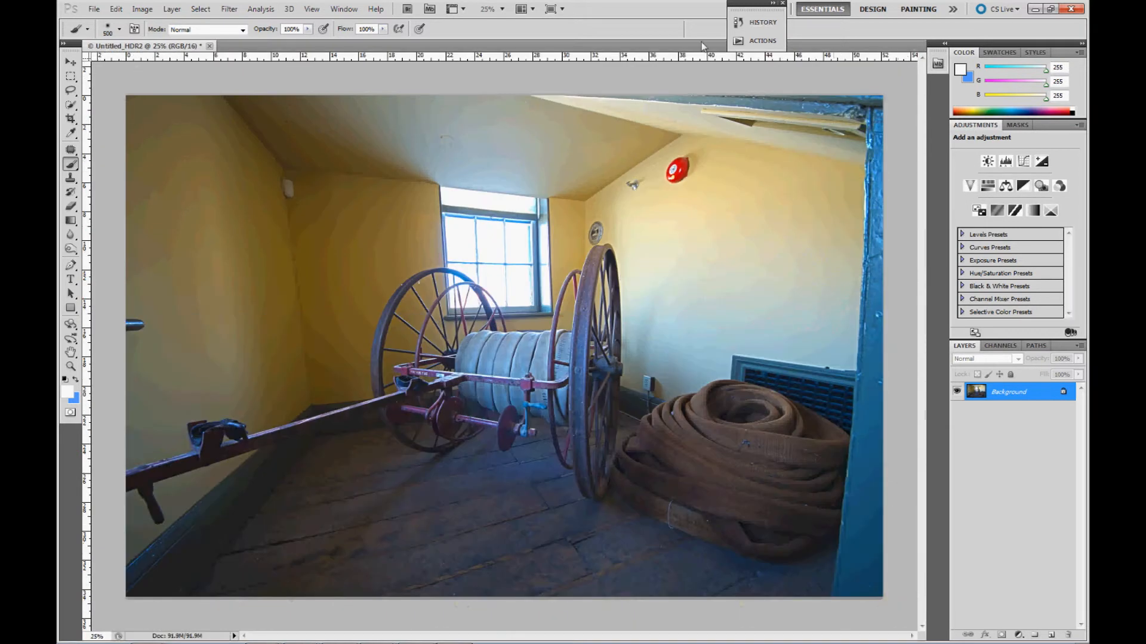
Start saving the merged image under a new name and go to the HDR PRO CS5 folder within My Pictures.
click(95, 9)
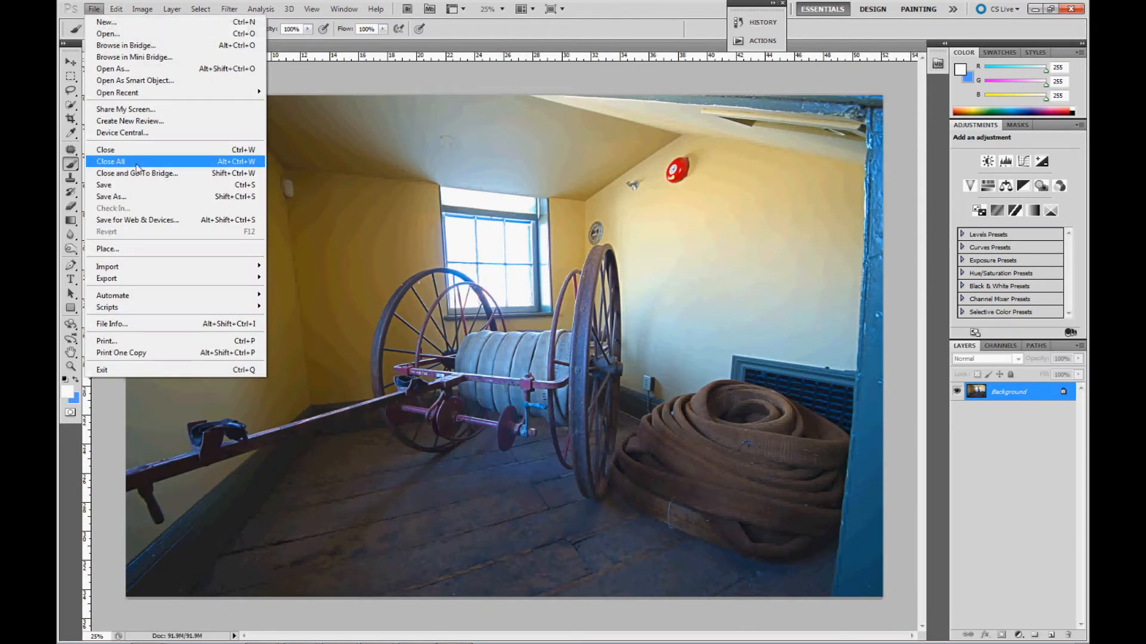
click(137, 196)
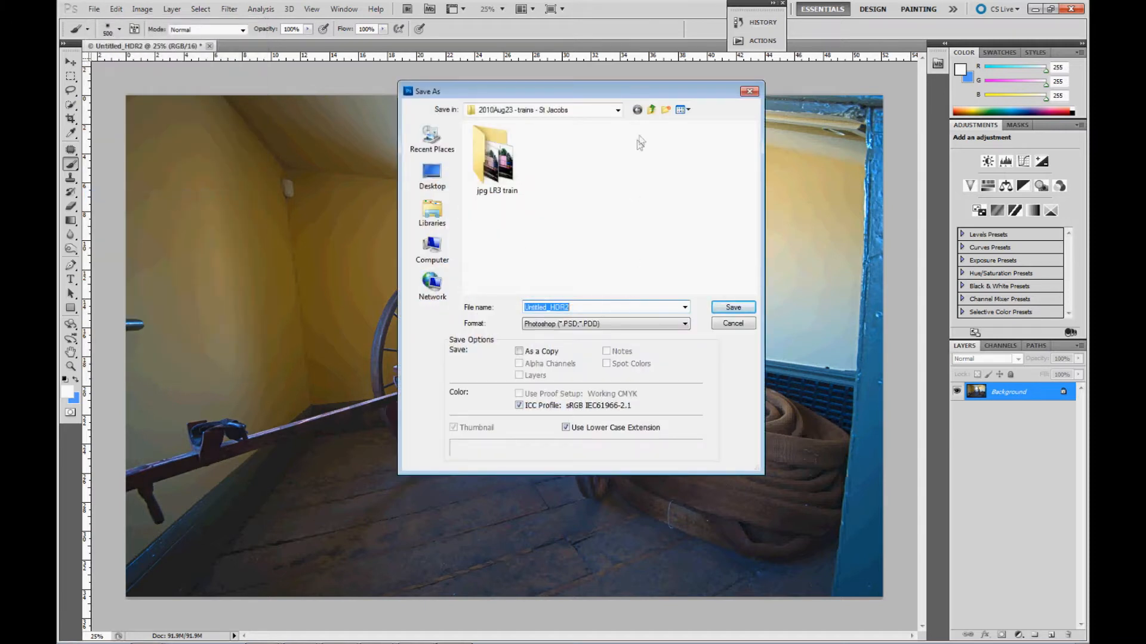
click(651, 109)
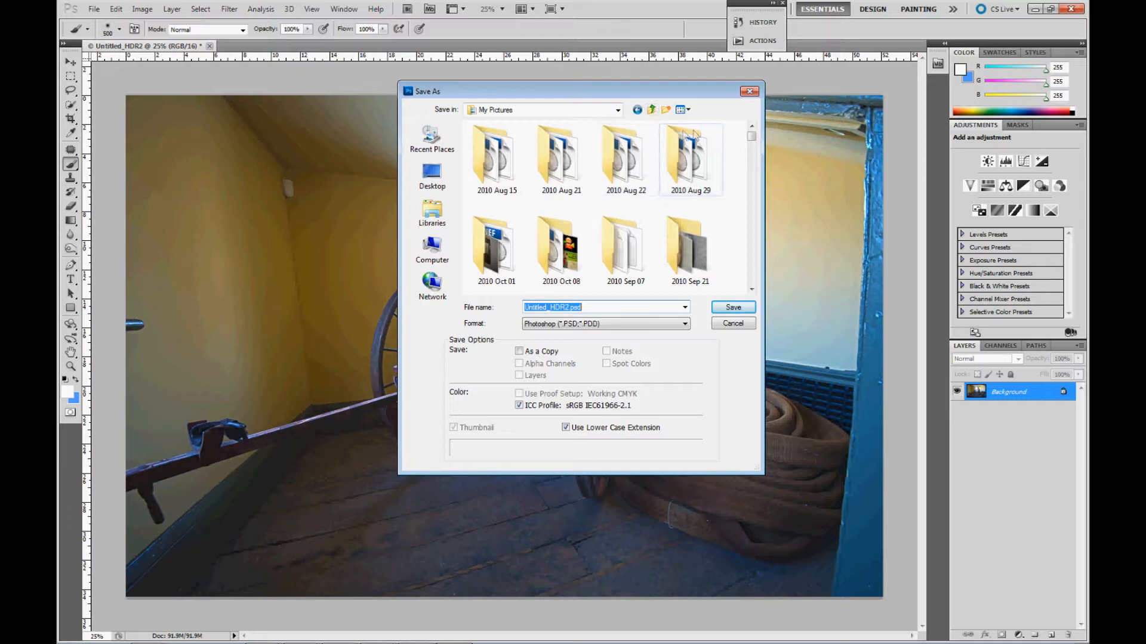
drag(751, 137, 751, 219)
double_click(506, 236)
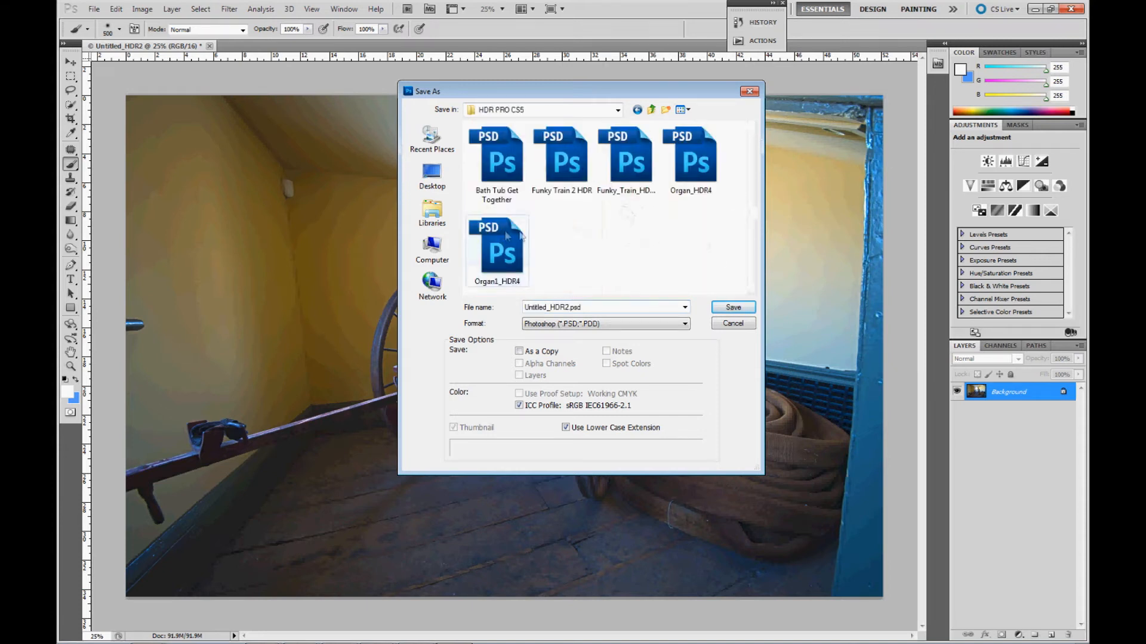
Save the image in Photoshop format as "Fire Wagon Realistic HDR" and close the document.
click(643, 306)
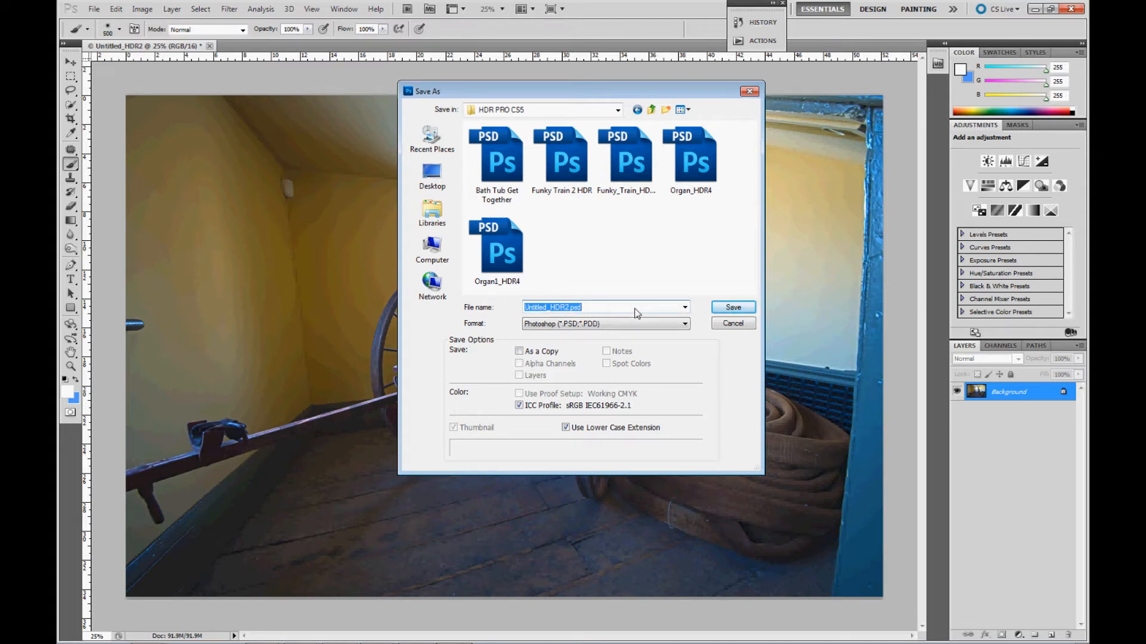
text(Fir)
key(BackSpace)
text(on Re)
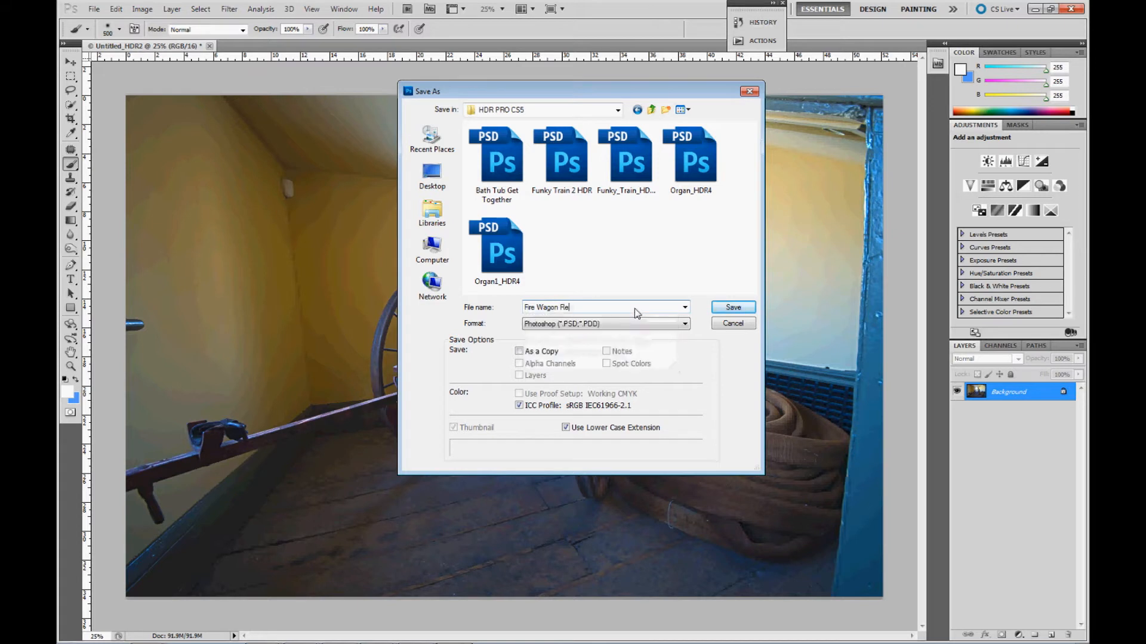
text(alistic HDR)
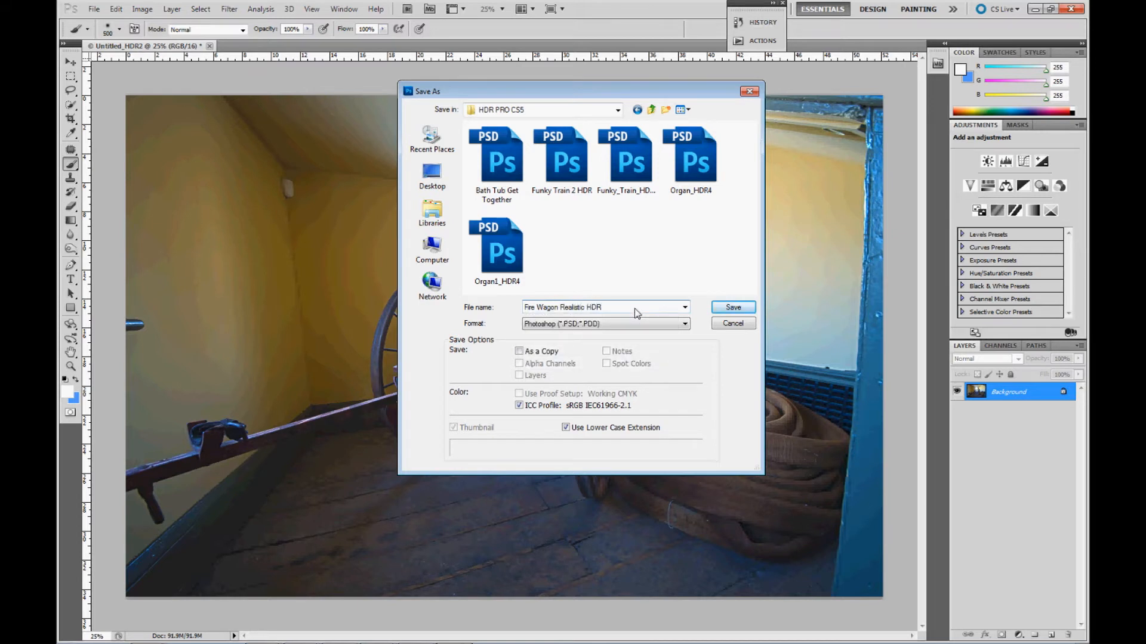
click(725, 309)
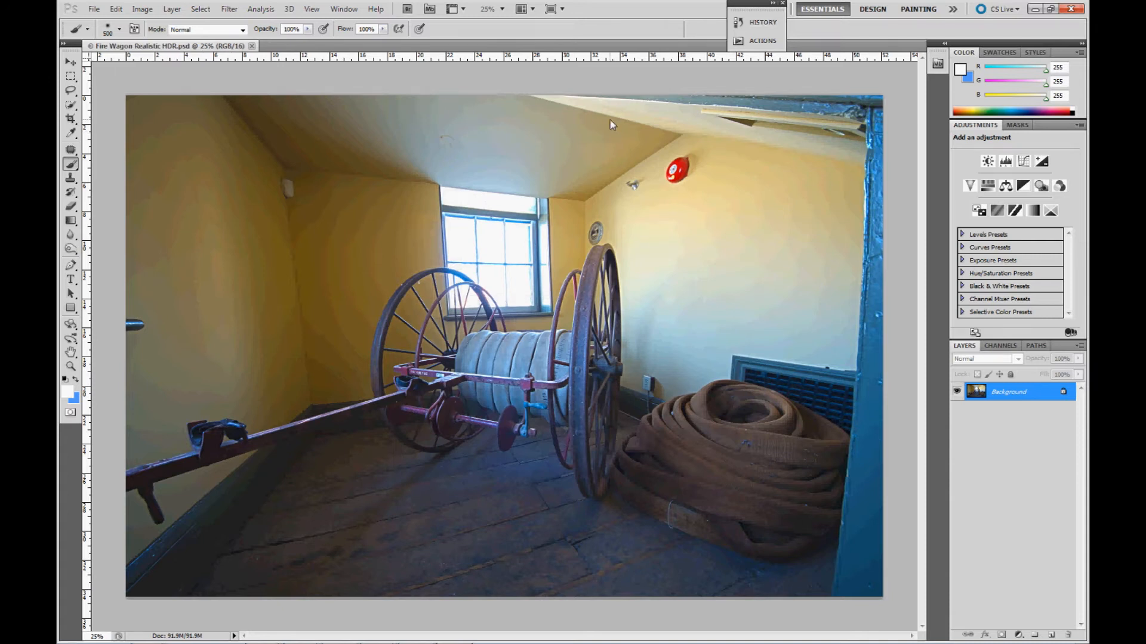
key(ctrl+w)
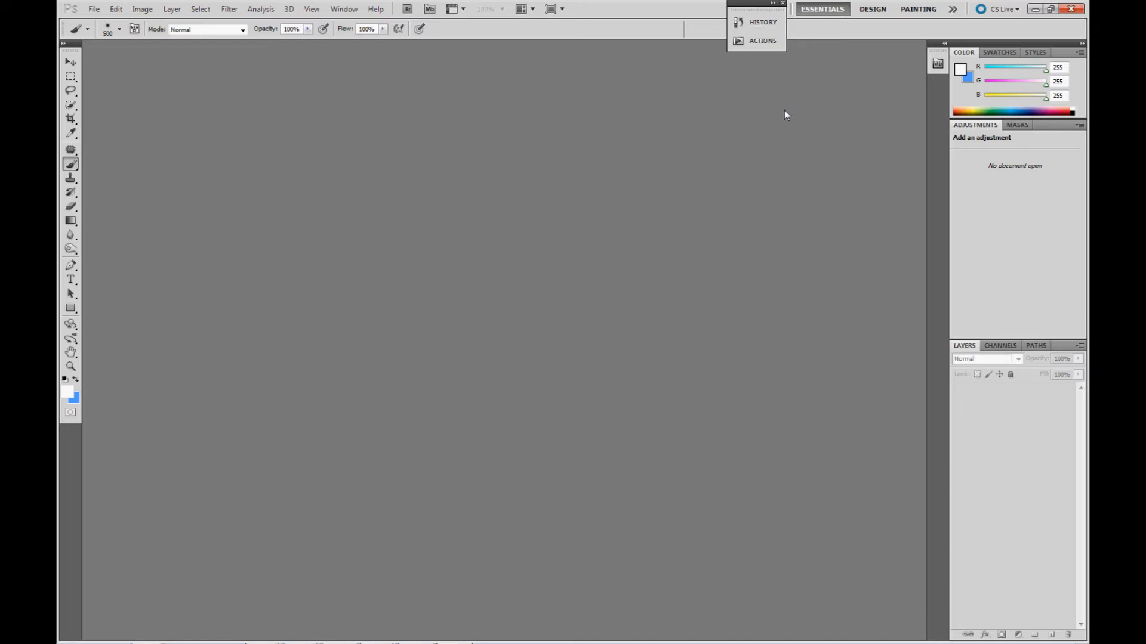
Open the saved Fire Wagon Realistic HDR file as a Camera Raw image.
click(94, 9)
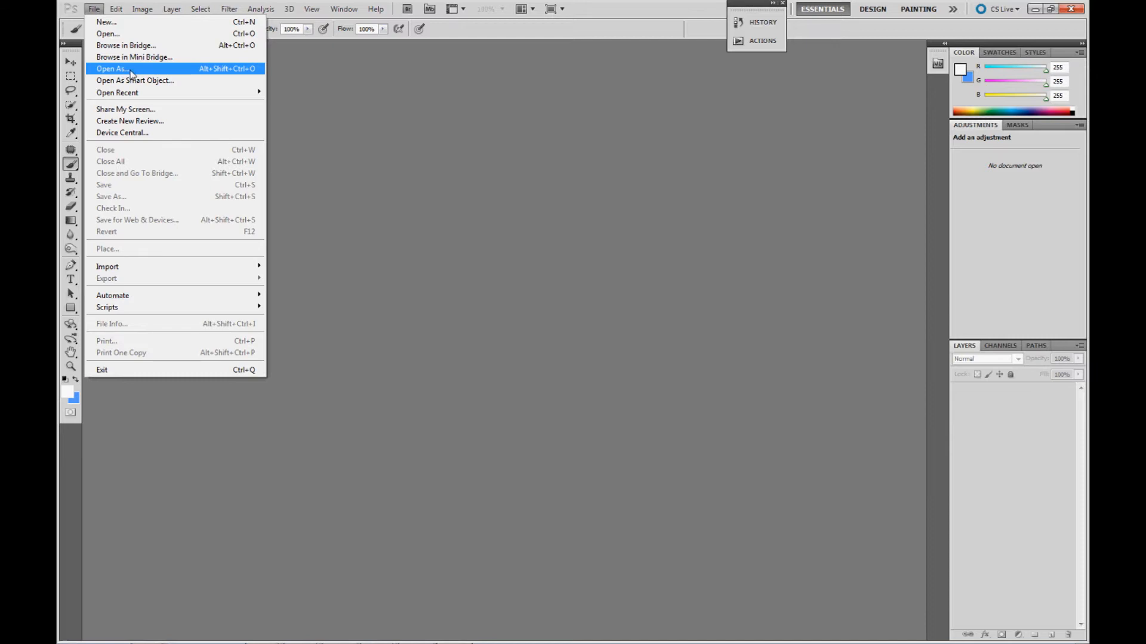
click(132, 73)
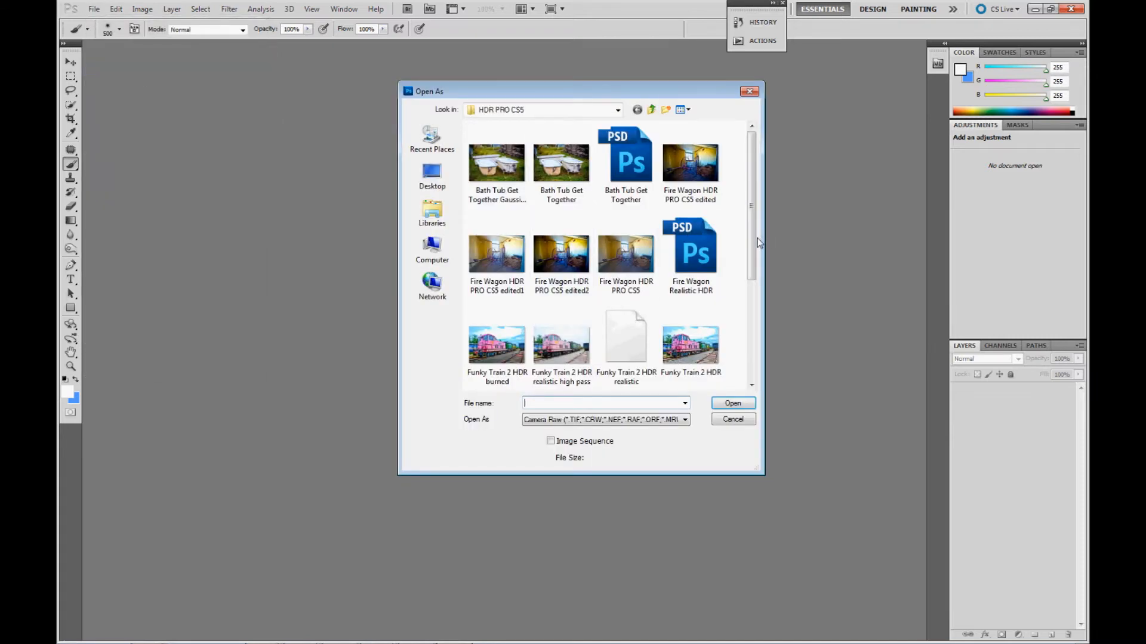
mouse_move(753, 240)
mouse_down()
mouse_move(750, 345)
mouse_move(761, 229)
mouse_up()
click(711, 248)
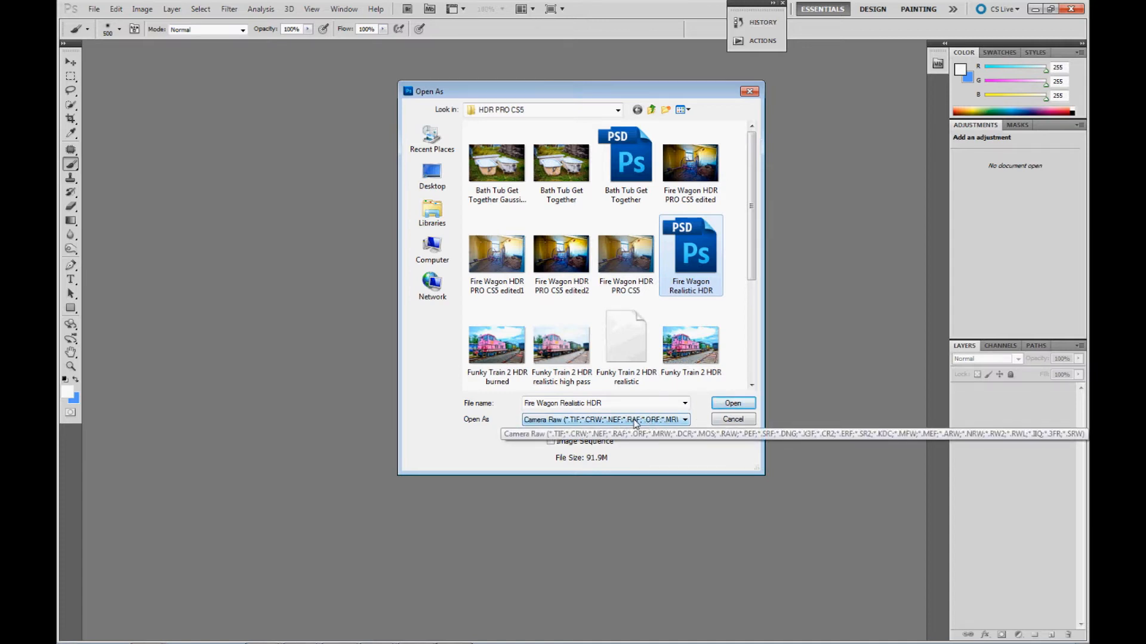
click(734, 405)
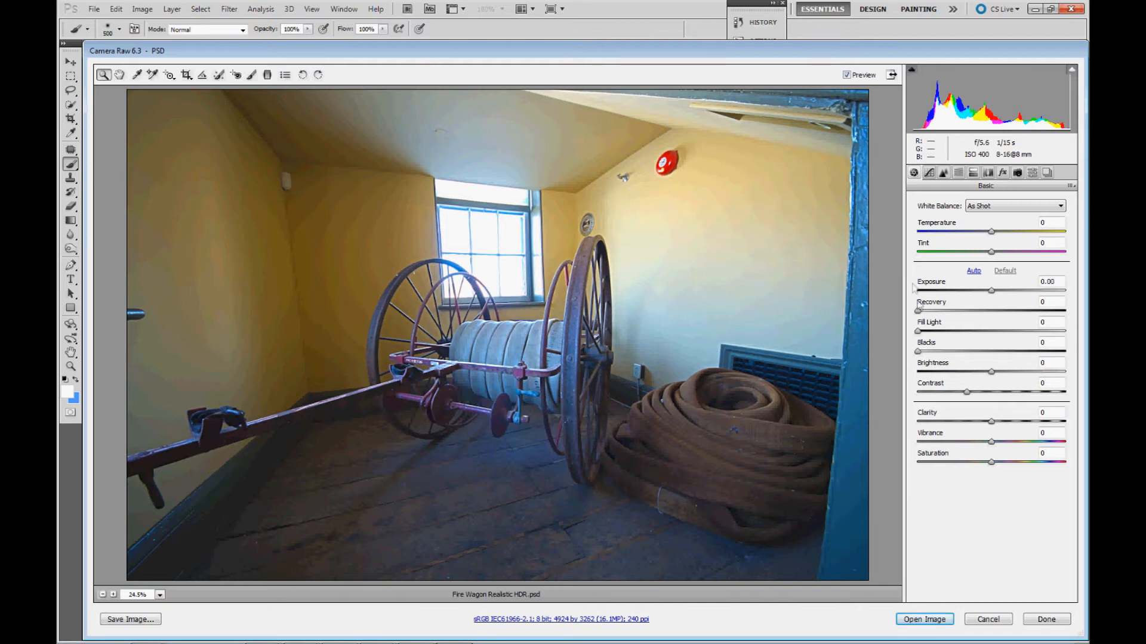
Set Fill Light to 20, Blacks to 10 and Contrast to +25 for the fire wagon image.
click(932, 330)
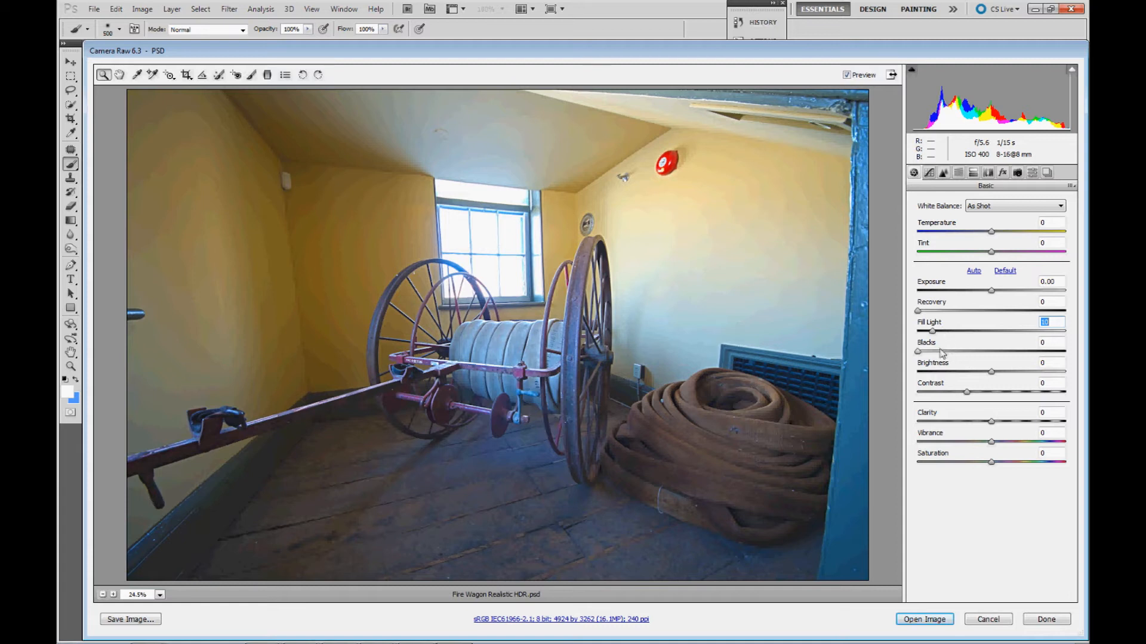
click(938, 351)
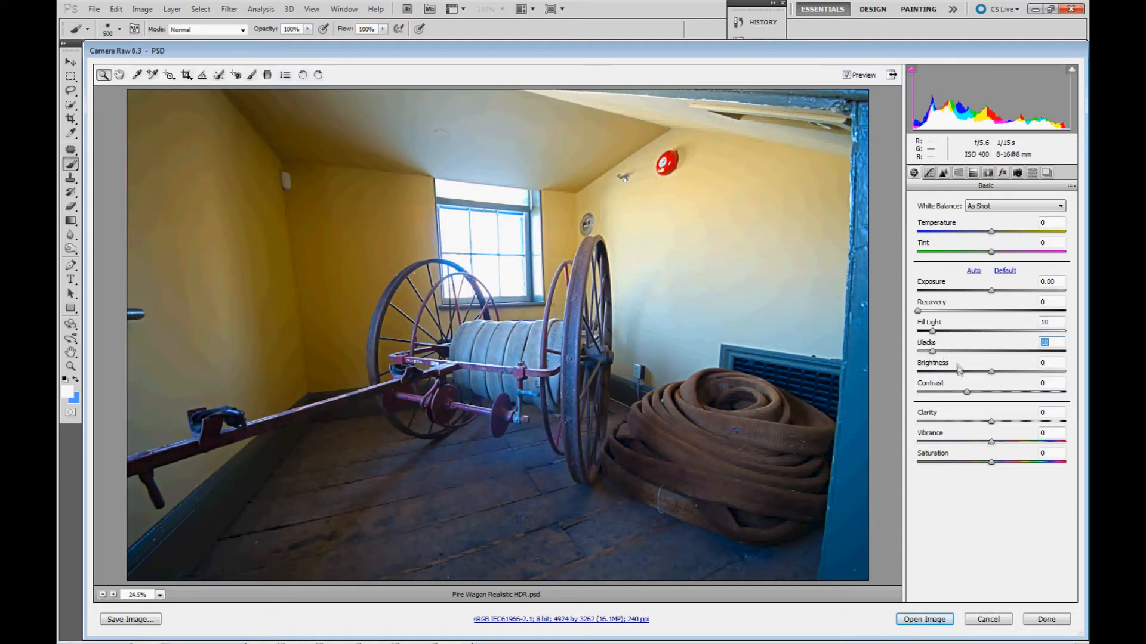
drag(937, 325, 946, 328)
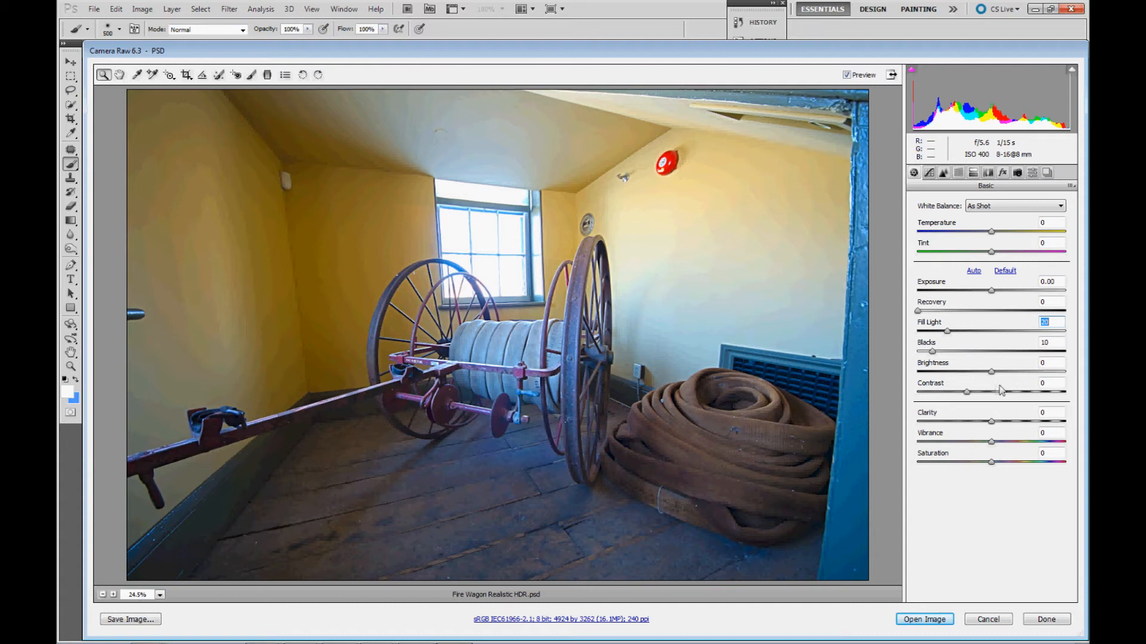
drag(971, 392, 991, 391)
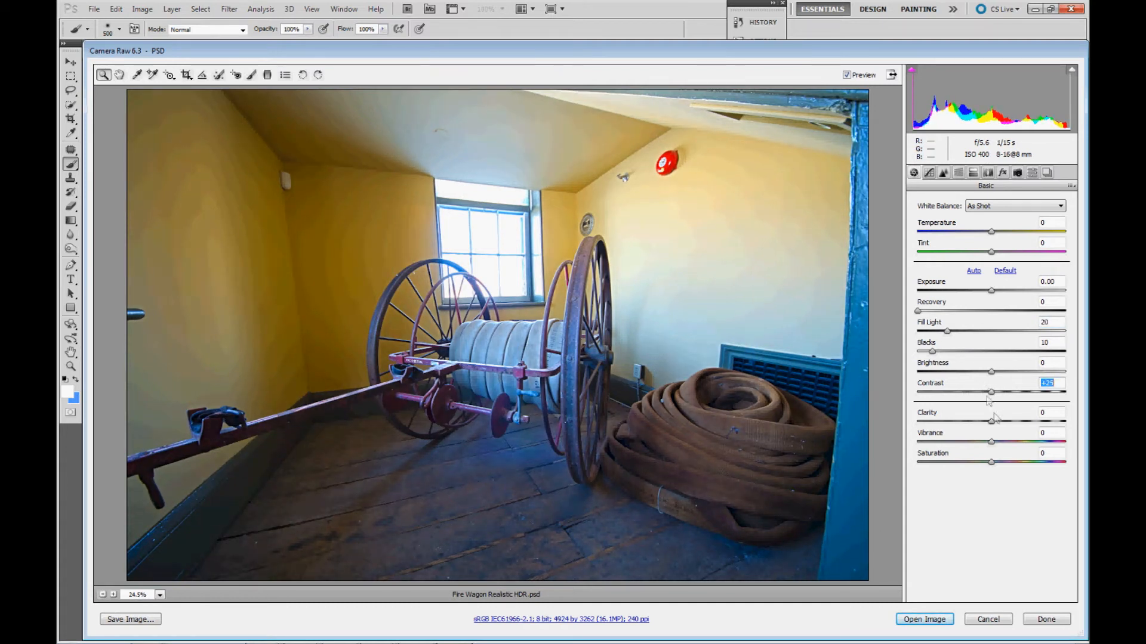
Set Clarity to +25 and Vibrance to +5.
click(1007, 421)
key(Up)
key(Up)
key(Up)
key(Up)
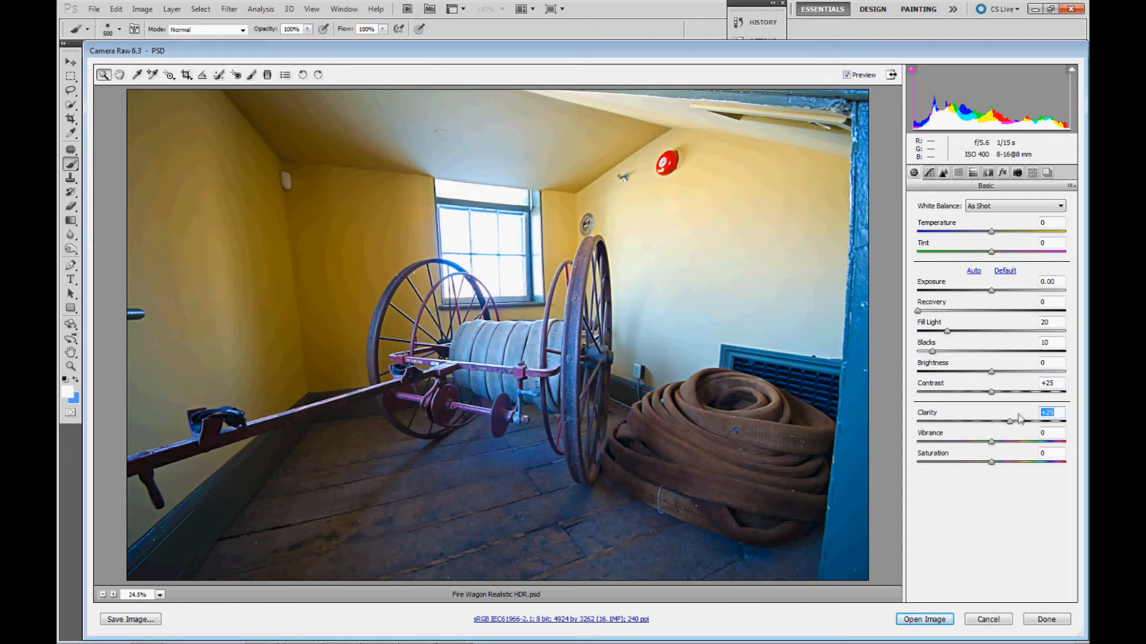
click(996, 440)
mouse_move(998, 440)
mouse_down()
mouse_move(1014, 442)
mouse_move(1001, 442)
mouse_up()
Keep Fill Light at 20 and raise Exposure to +0.25.
click(951, 323)
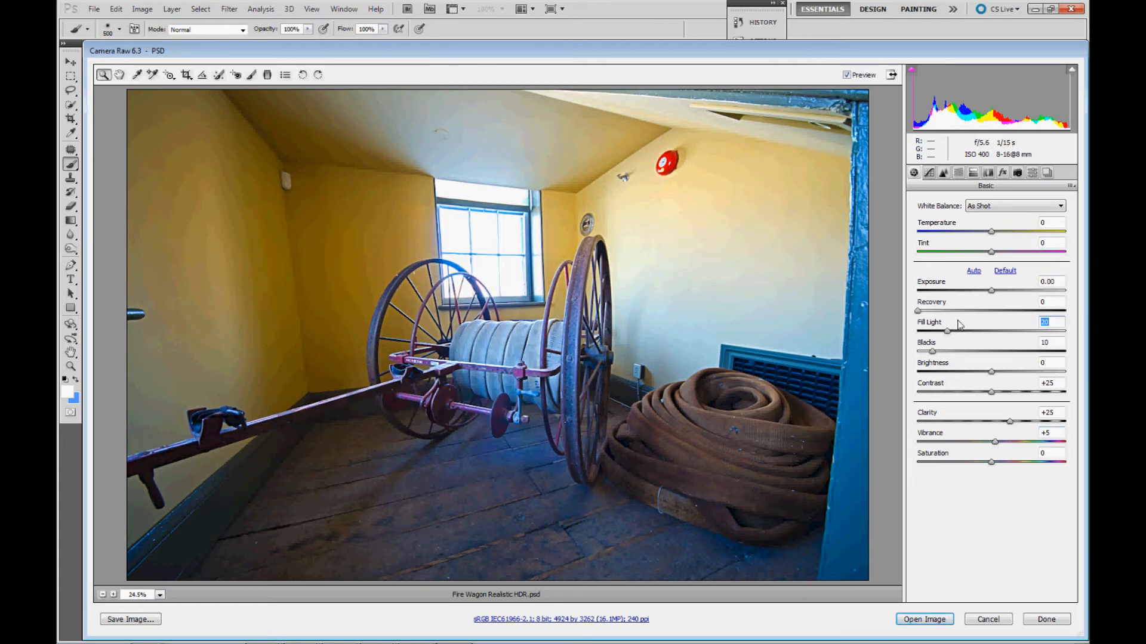
drag(993, 285, 998, 287)
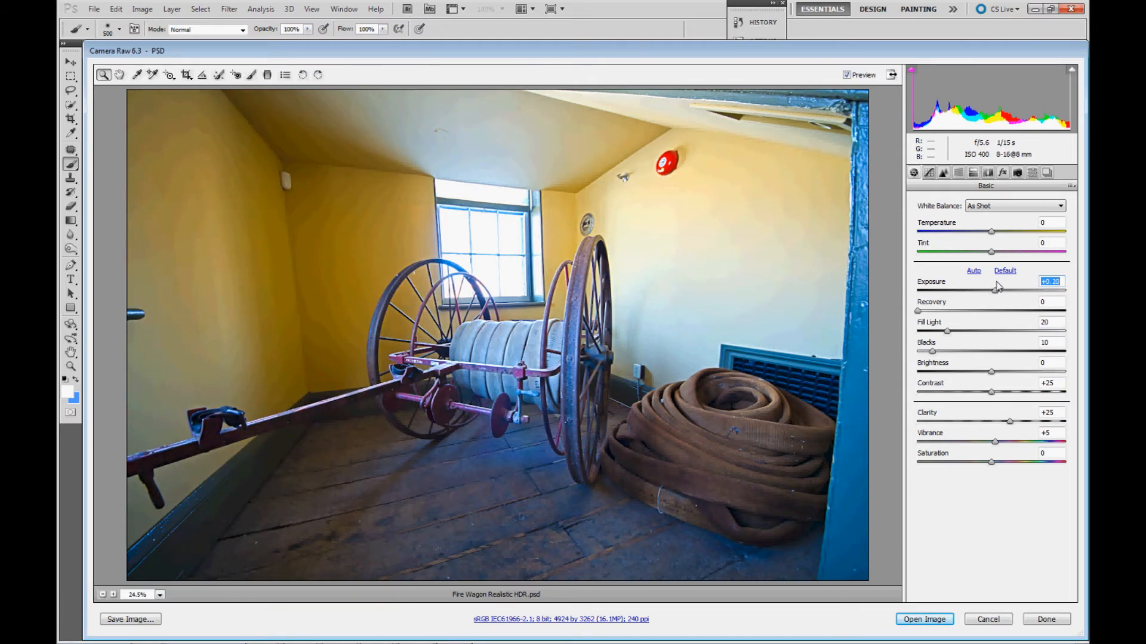
drag(998, 287, 999, 287)
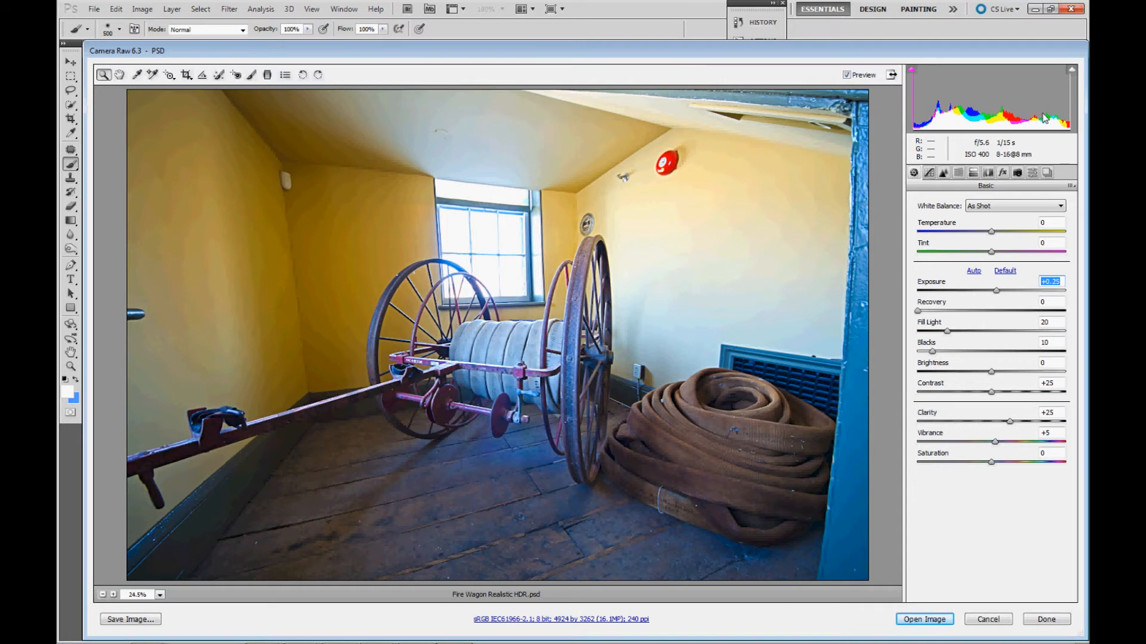
With the highlight clipping warning turned on, set Recovery to 2 and Exposure to +0.20.
click(1073, 70)
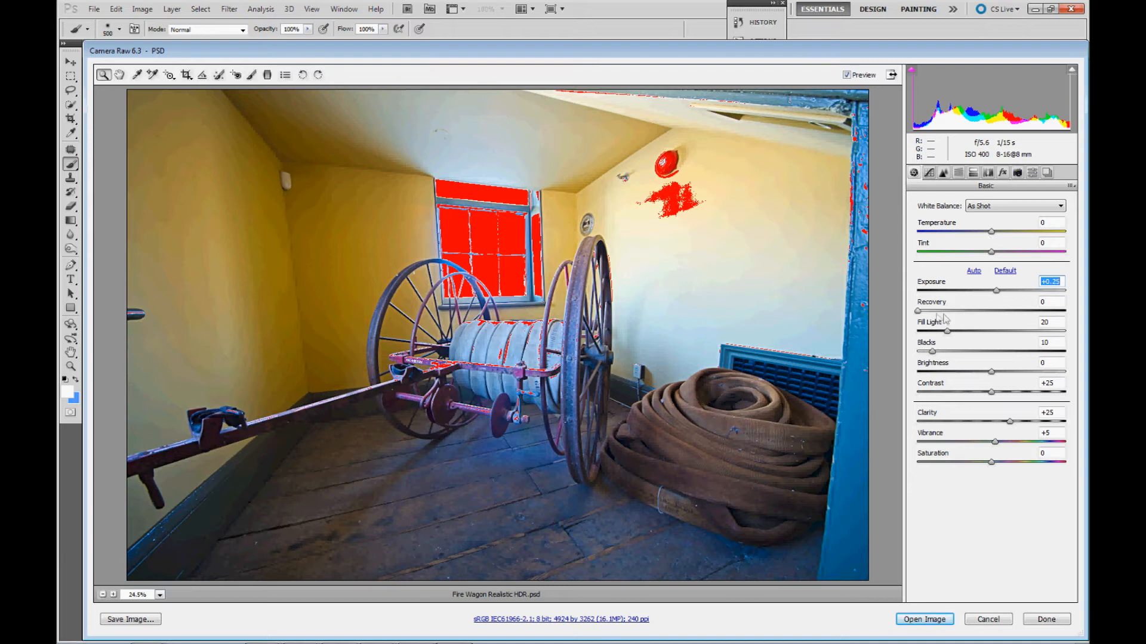
mouse_move(929, 311)
mouse_down()
mouse_move(989, 310)
mouse_move(922, 305)
mouse_up()
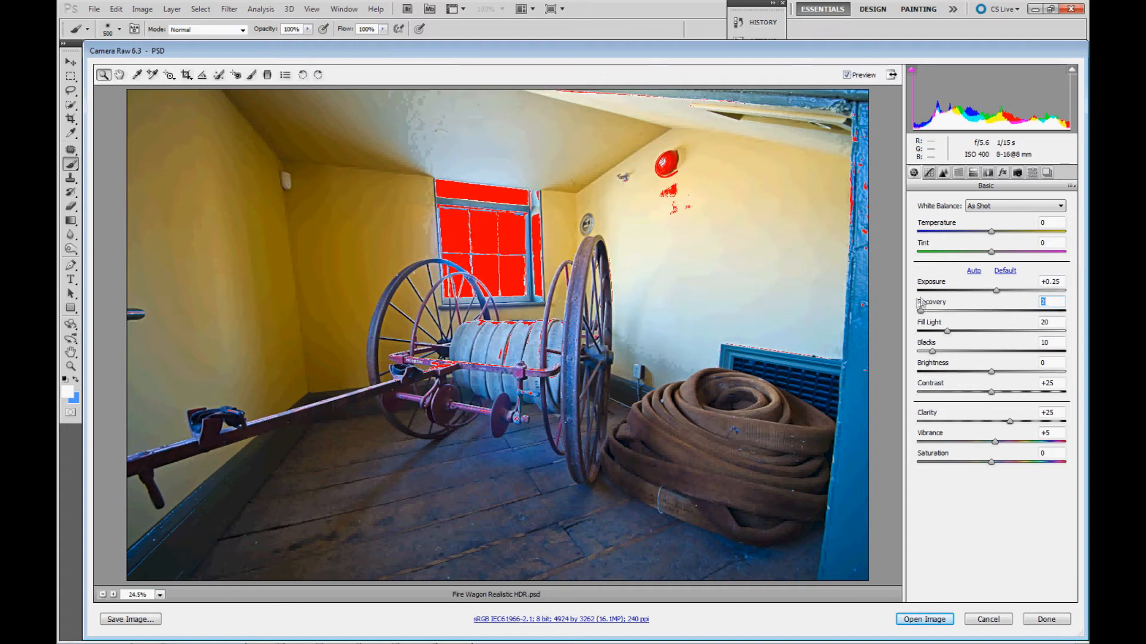
double_click(1015, 290)
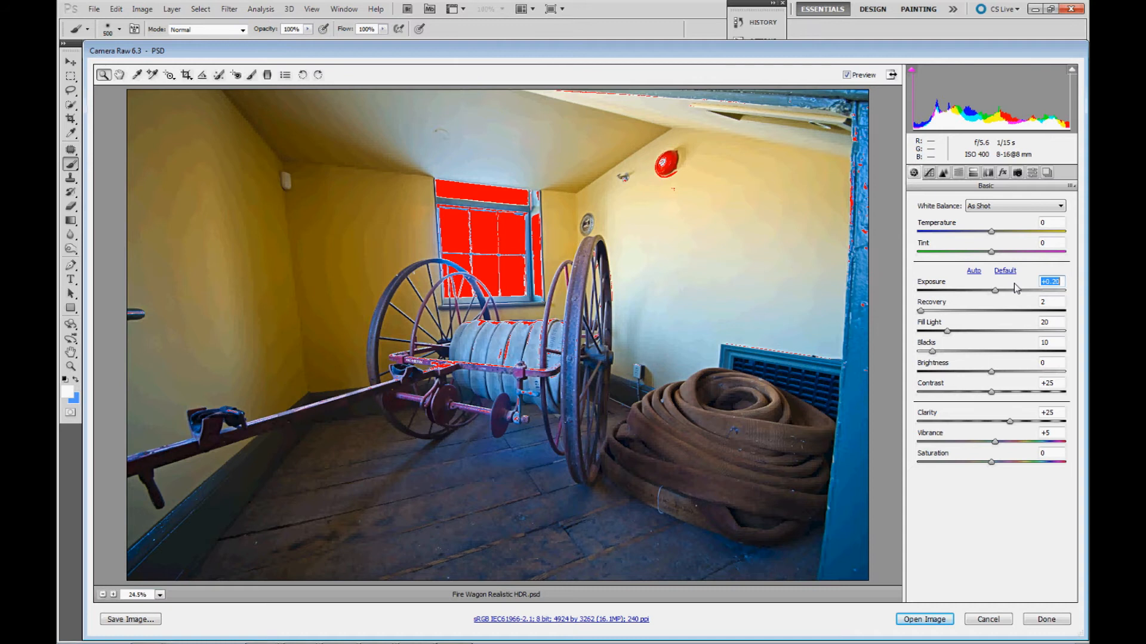
Undo the last Exposure change and set Recovery to 45 to bring back the clipped highlights.
key(ctrl+z)
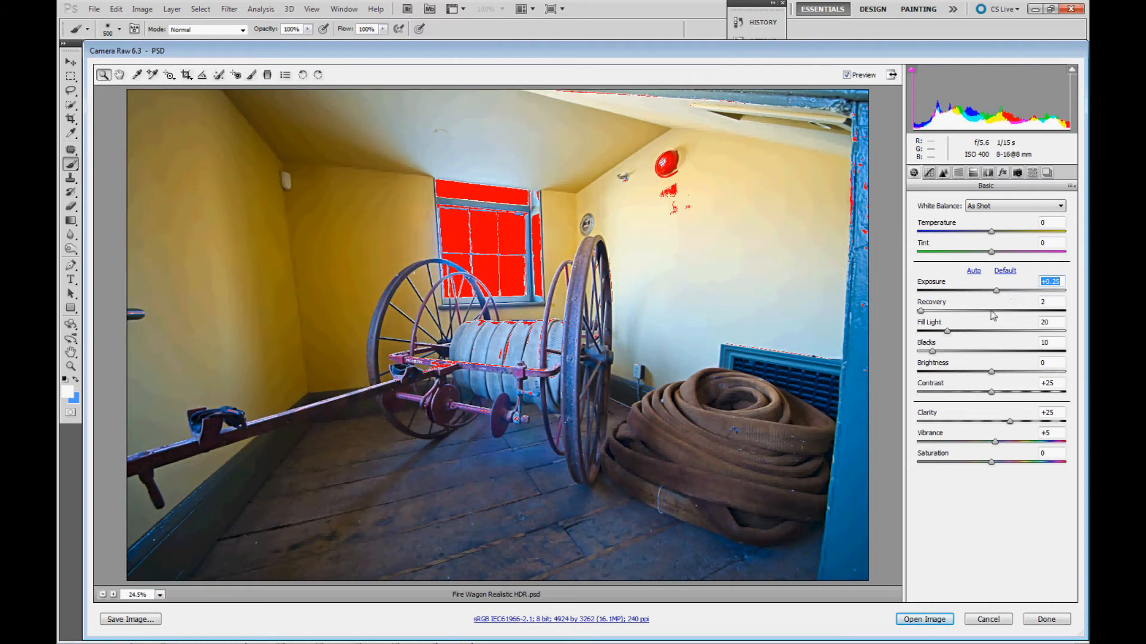
drag(961, 304, 987, 306)
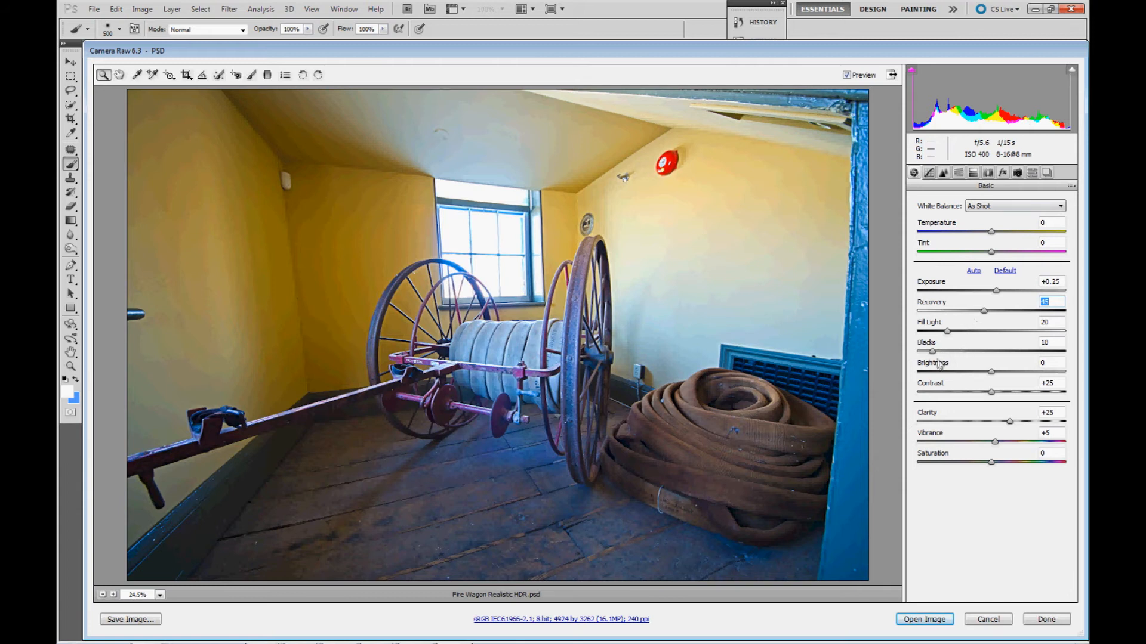
Set Blacks to 15 and Fill Light to 30, and open the adjusted image for further editing.
drag(935, 351, 938, 350)
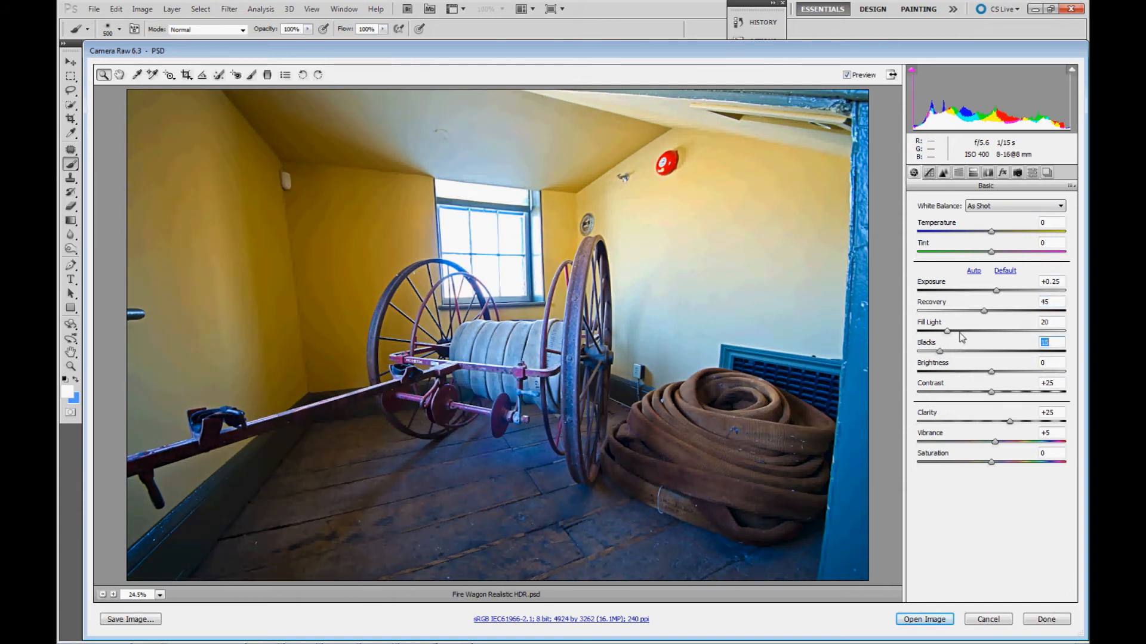
drag(947, 331, 958, 328)
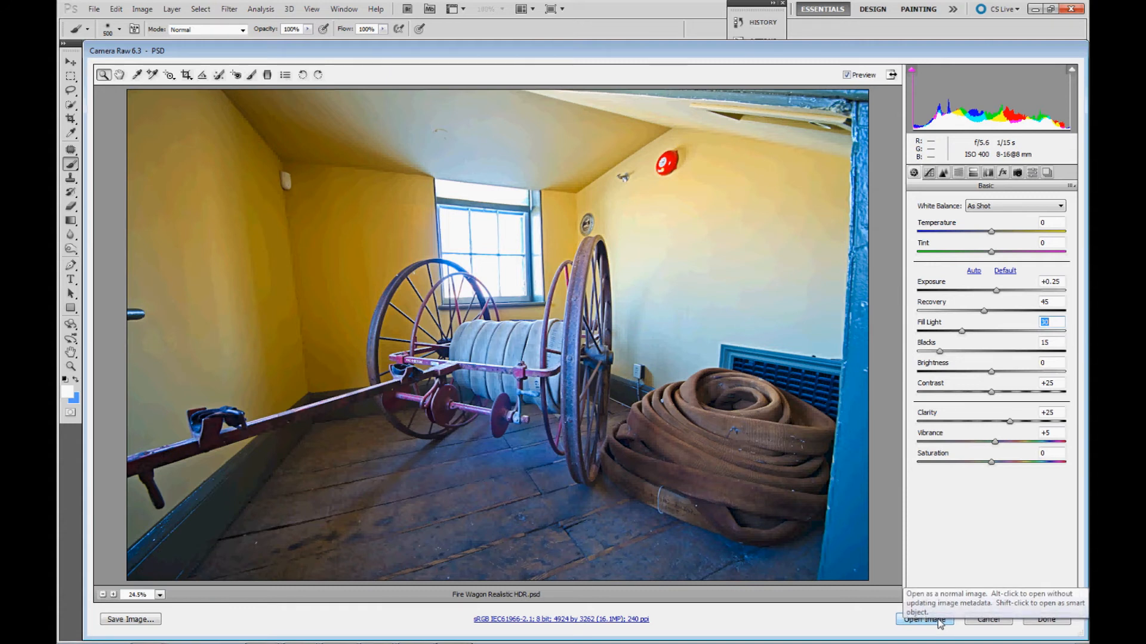
click(938, 621)
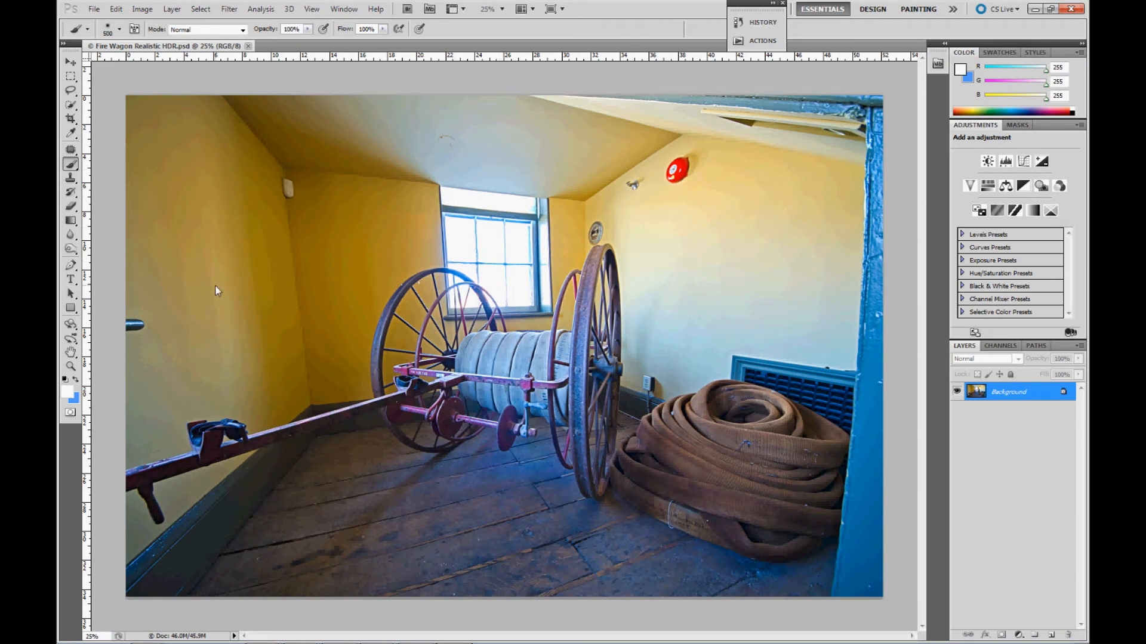
Try to remove the dark handle at the left edge of the yellow wall with the Patch tool, sampling the wall above it.
click(71, 149)
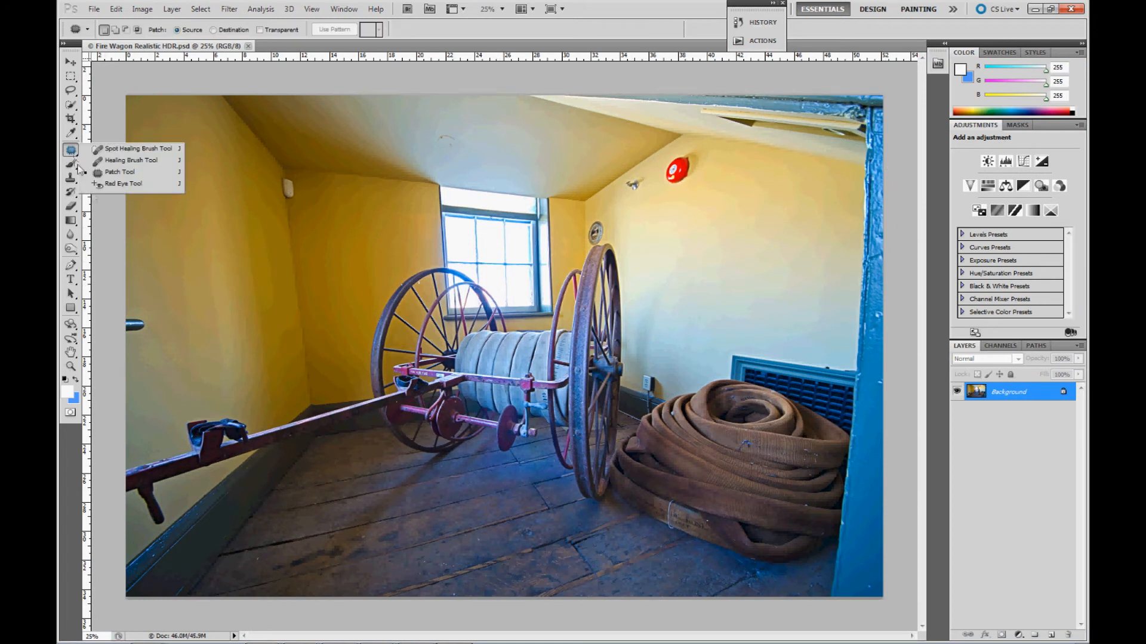
click(126, 314)
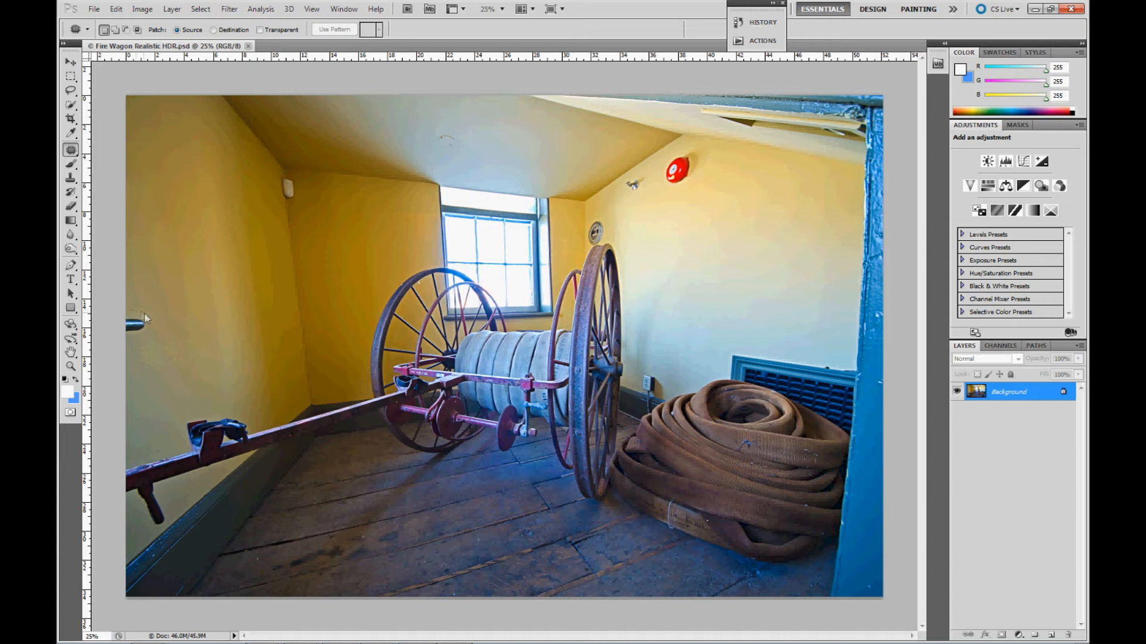
mouse_move(116, 307)
mouse_down()
mouse_move(136, 319)
mouse_move(129, 277)
mouse_up()
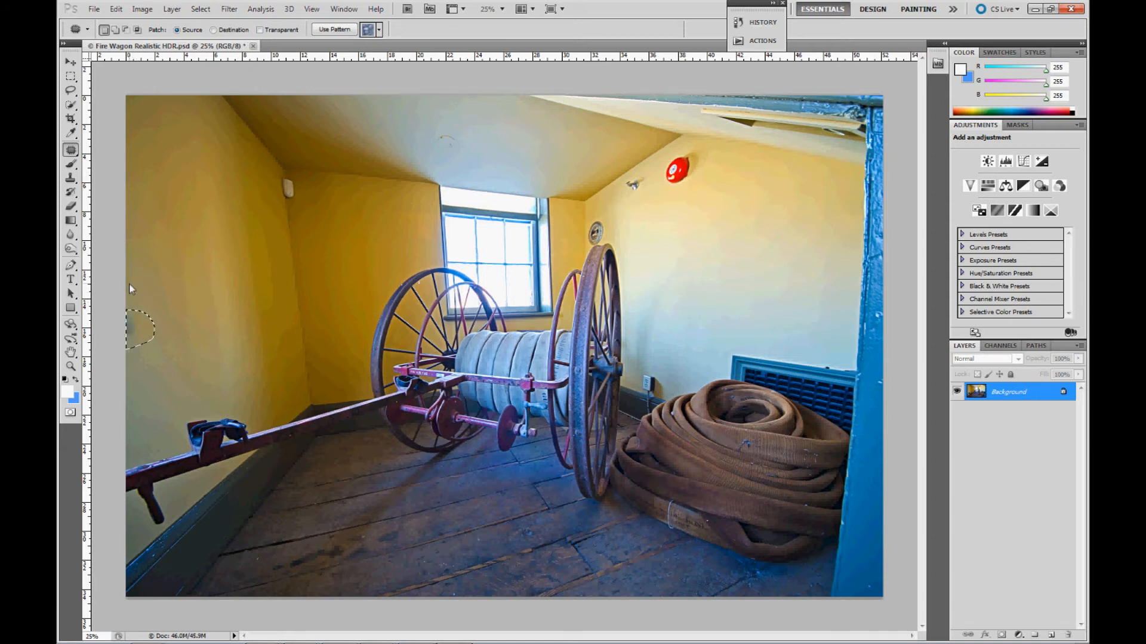
drag(131, 321, 129, 277)
key(ctrl+d)
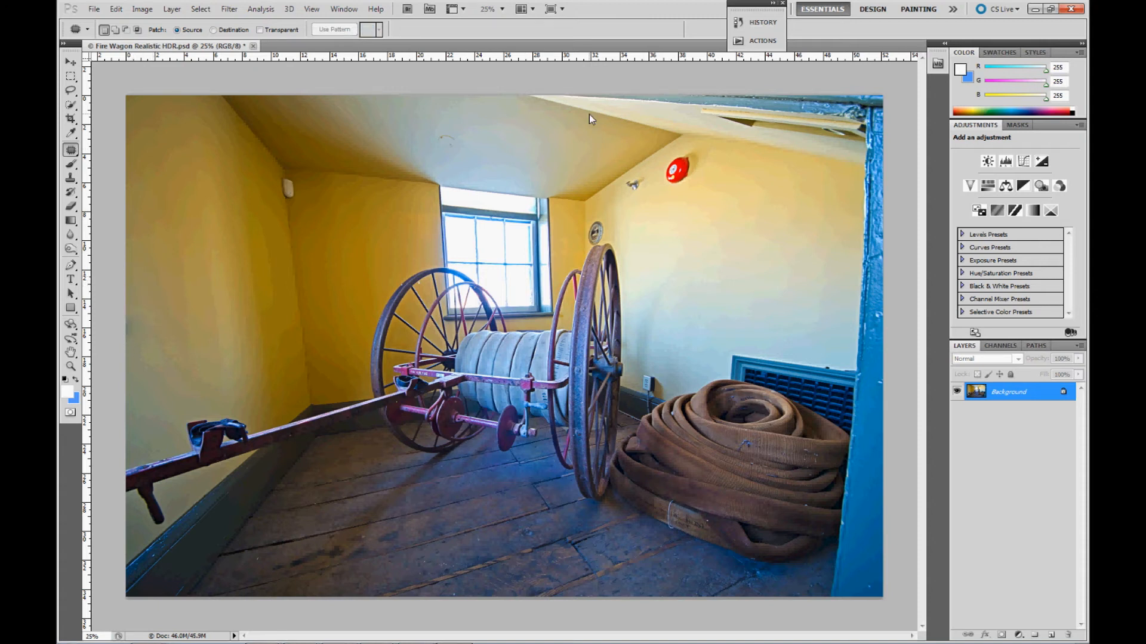
Revert the image to its opened state and patch the handle using a larger selection and clean wall from above.
click(756, 22)
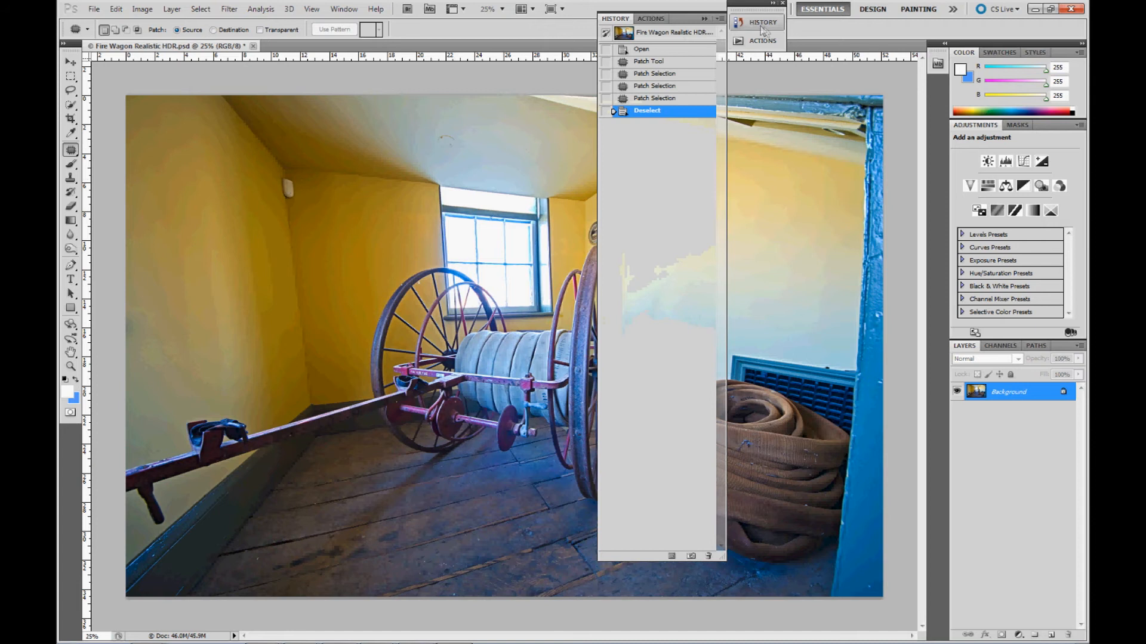
click(650, 49)
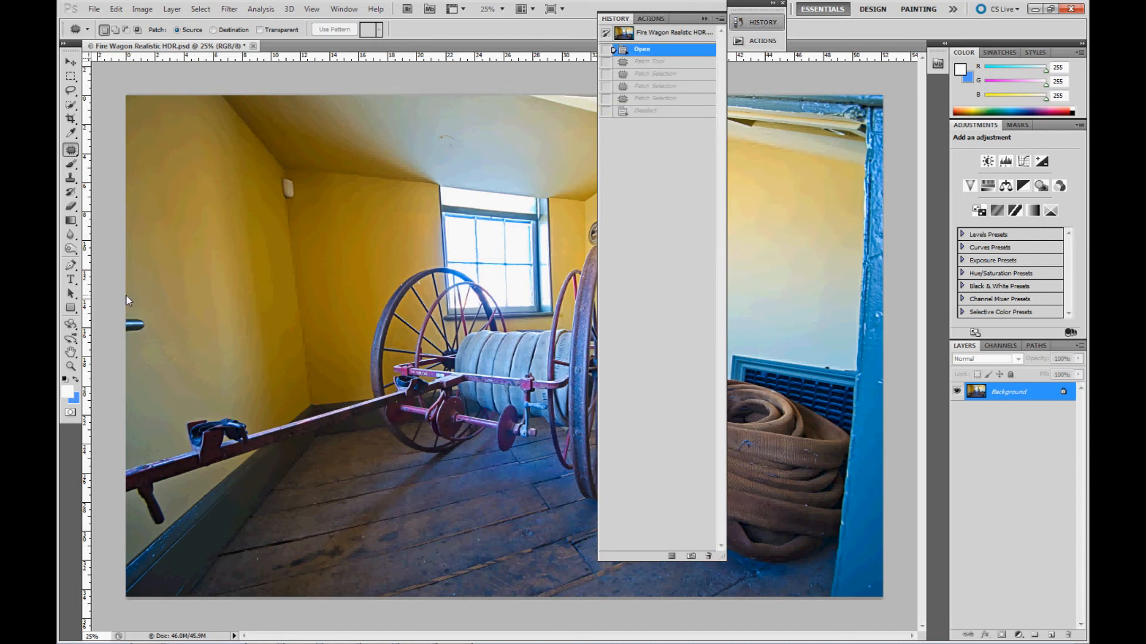
mouse_move(118, 303)
mouse_down()
mouse_move(119, 290)
mouse_move(137, 307)
mouse_move(136, 254)
mouse_up()
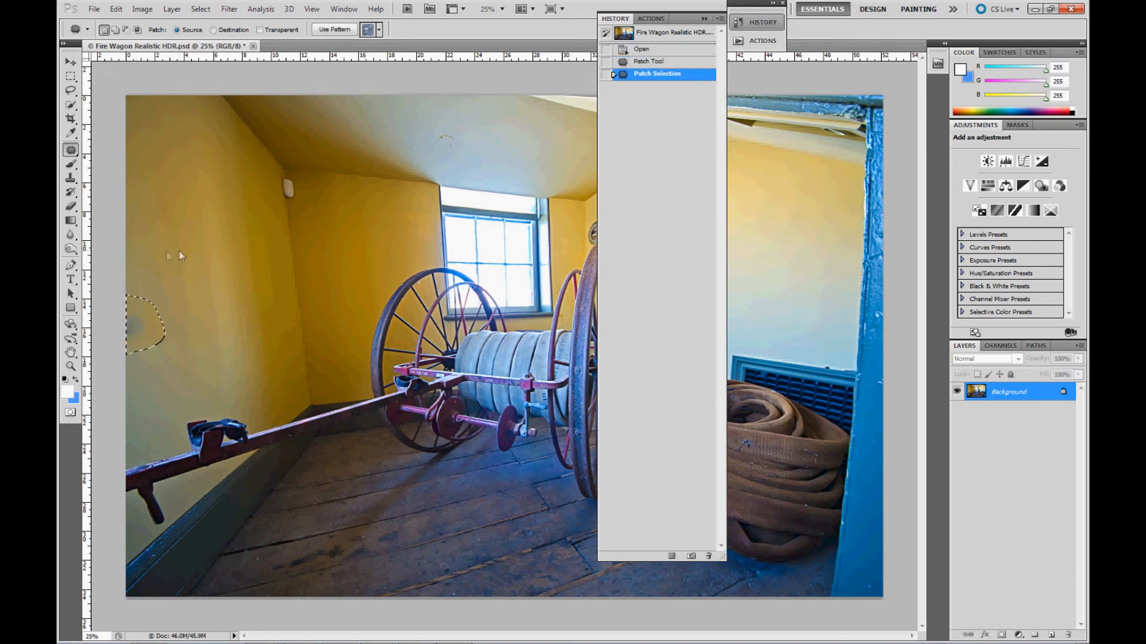
key(ctrl+d)
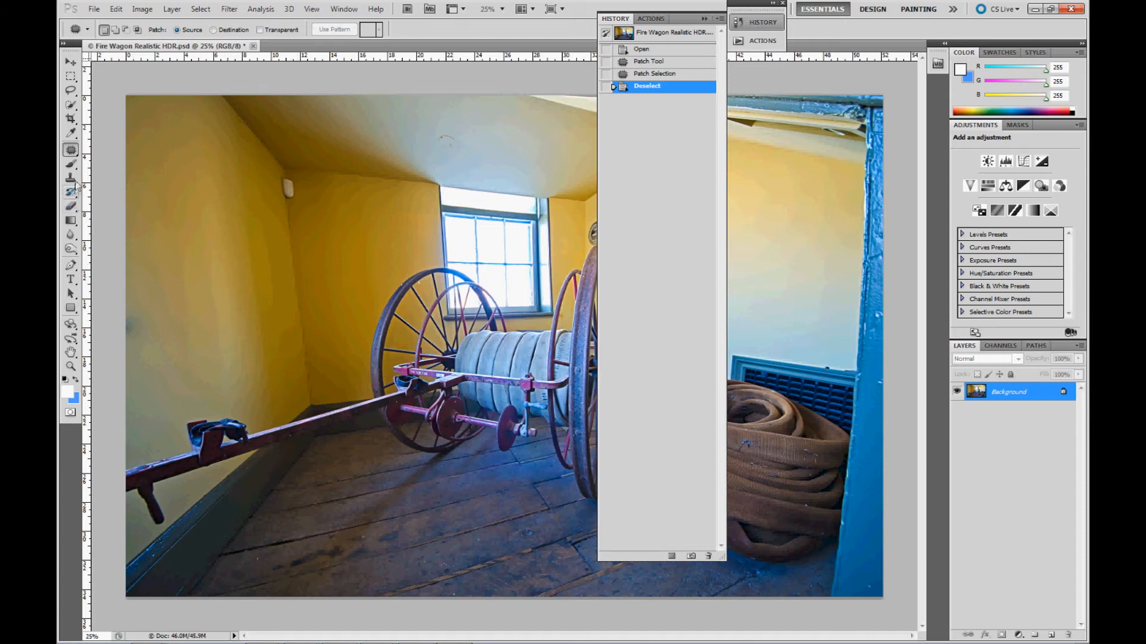
Heal the smudge left at the wall's left edge with the Healing Brush, using sampled areas of clean wall.
right_click(72, 150)
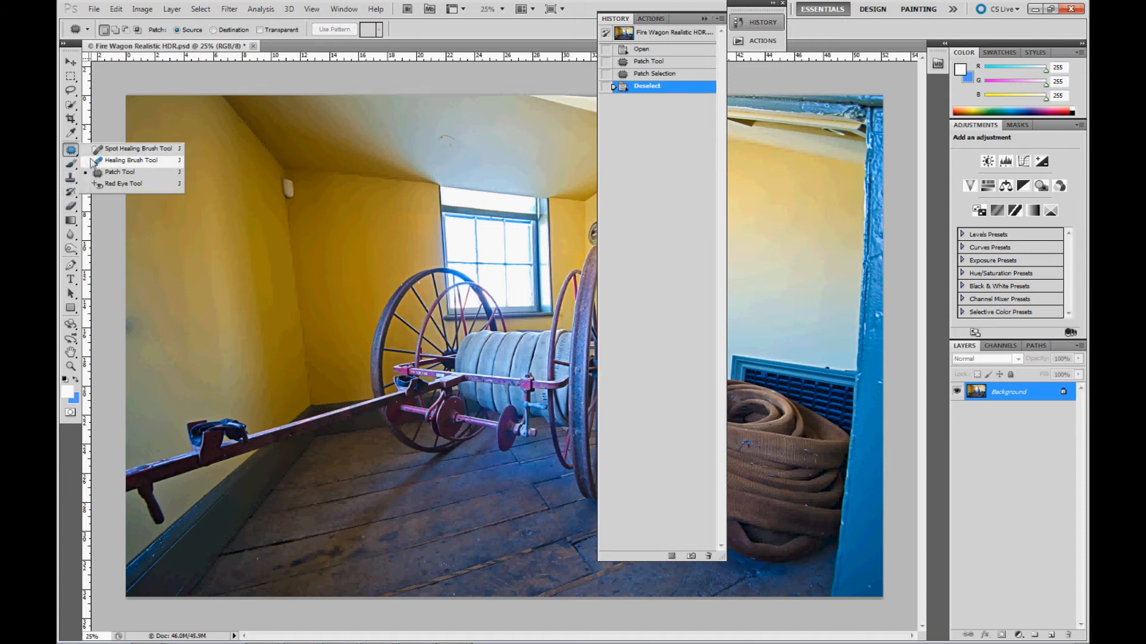
click(129, 160)
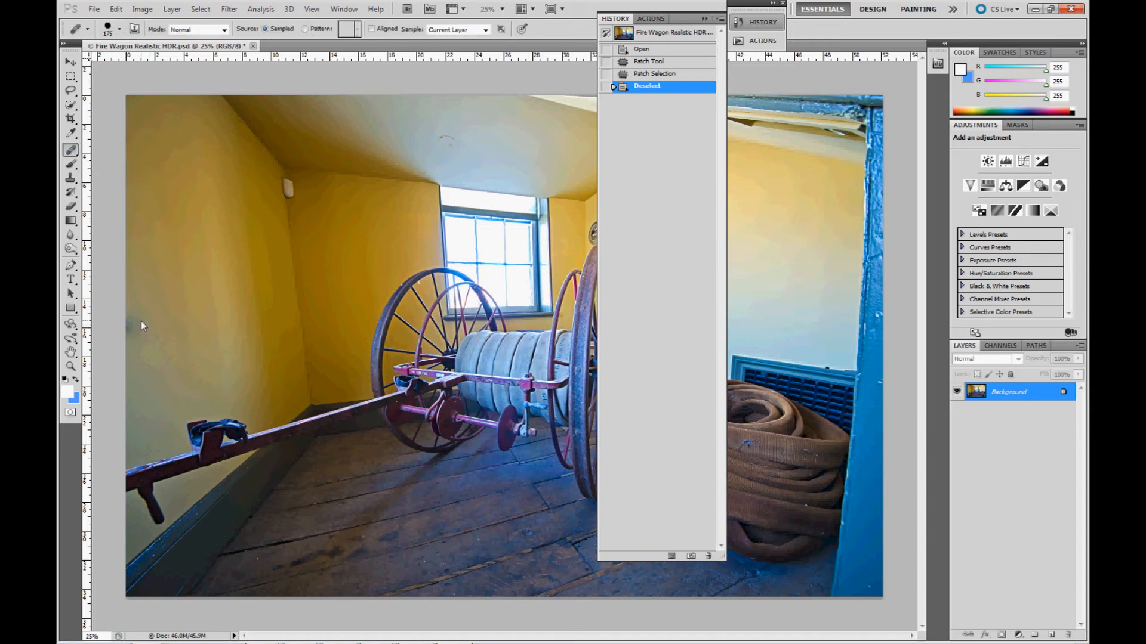
click(146, 323)
click(552, 257)
click(235, 336)
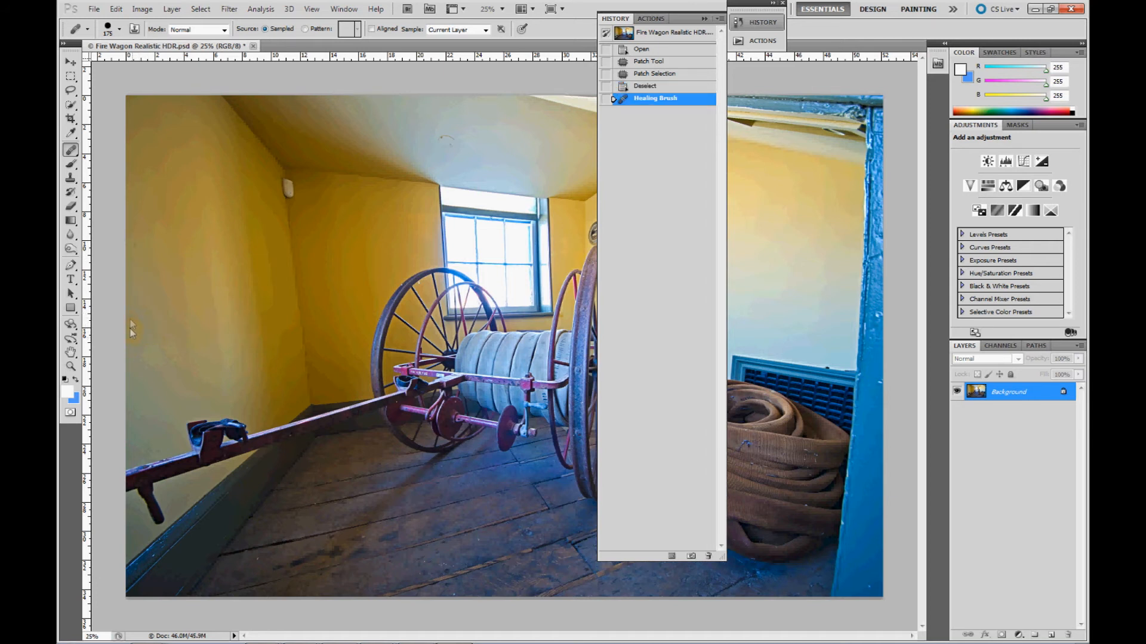
click(166, 378)
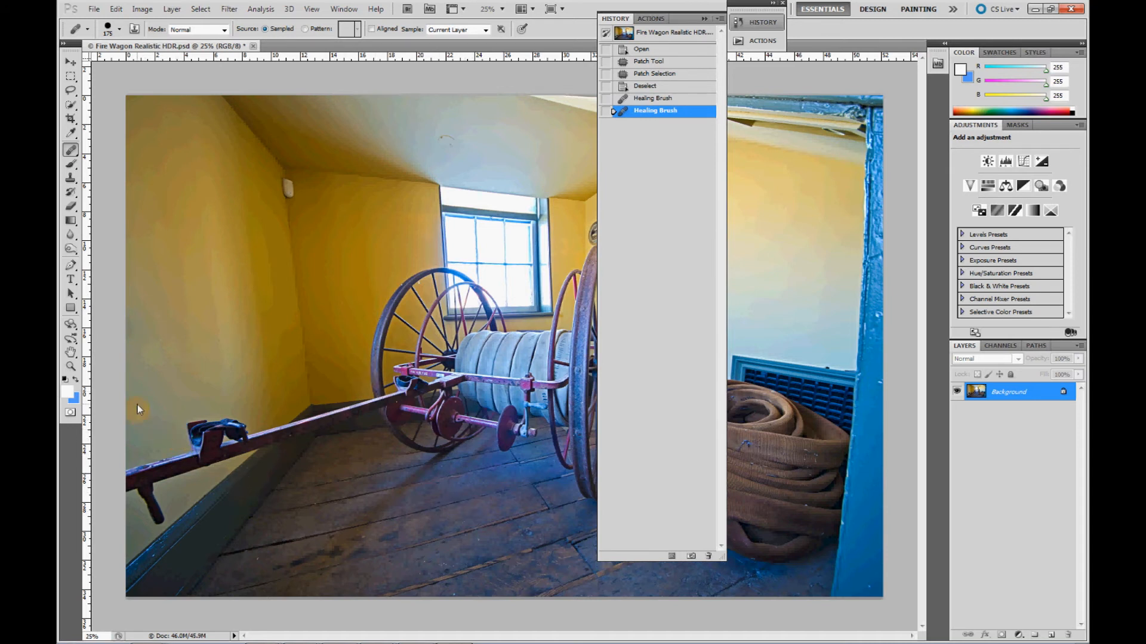
click(71, 62)
click(704, 20)
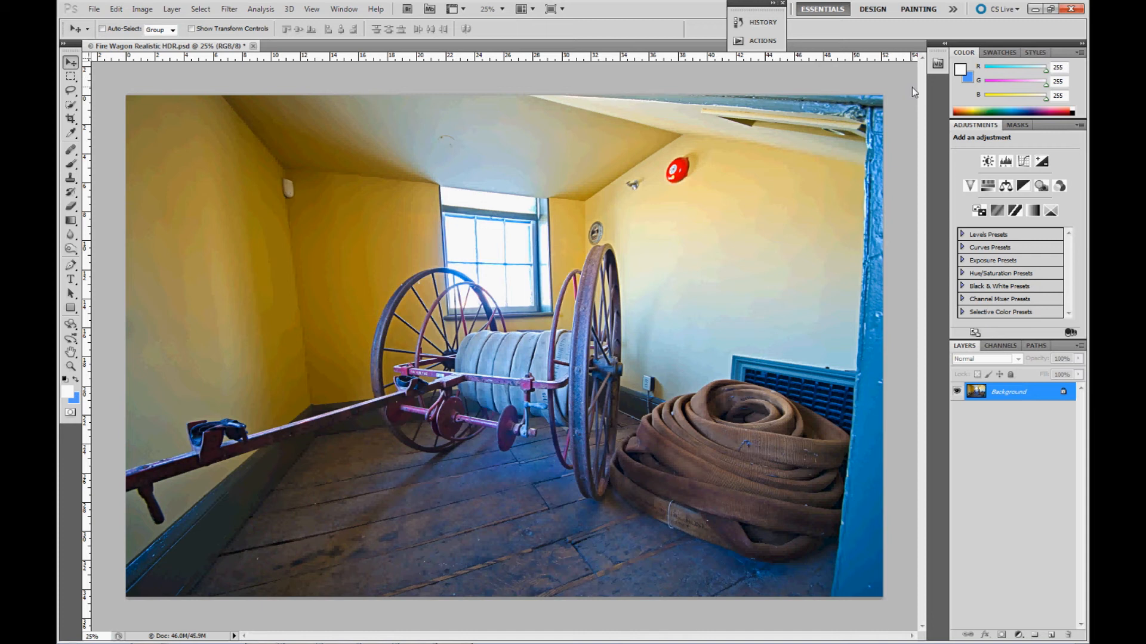
Save the image as the JPEG file Fire Wagon Realistic HDR.jpg with quality 10 (Maximum) and the Baseline (Standard) format option.
click(94, 9)
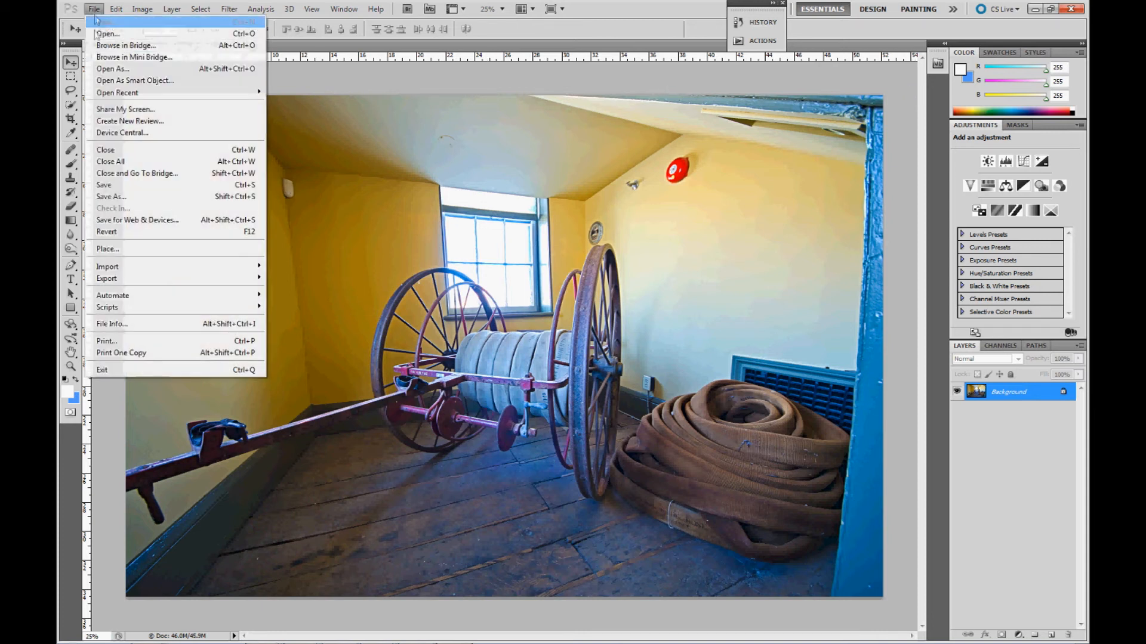
click(132, 198)
click(684, 324)
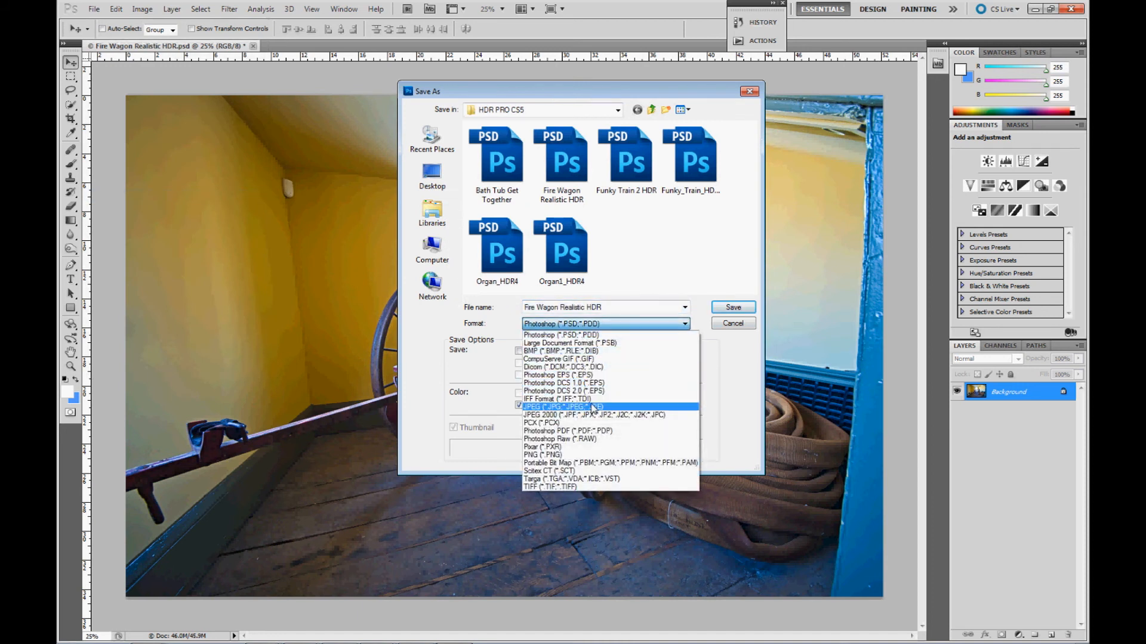
click(589, 408)
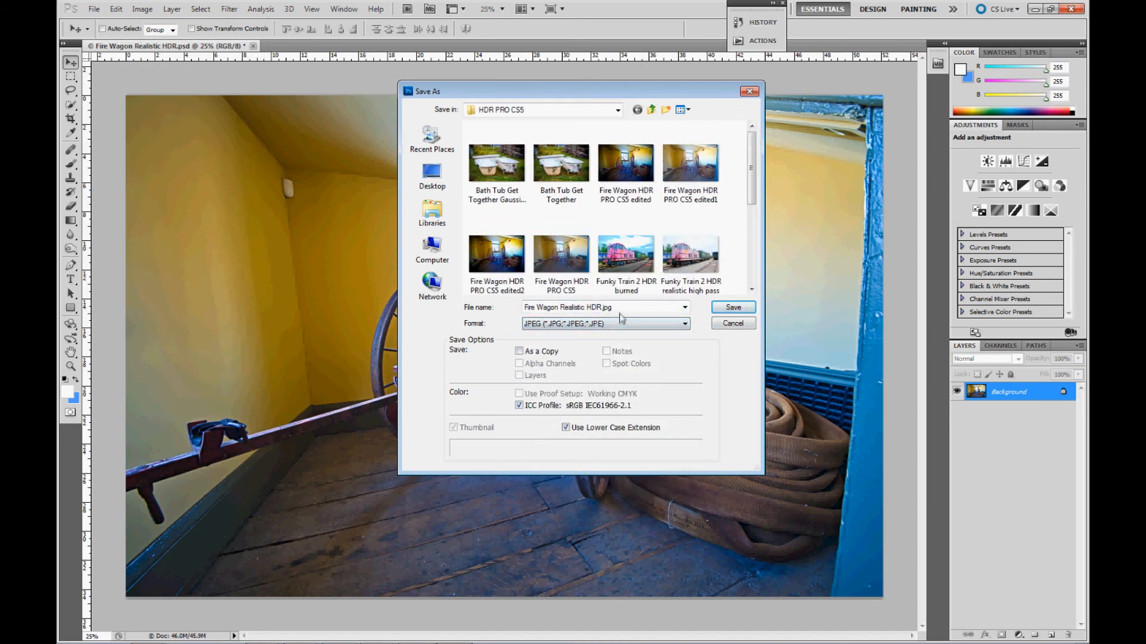
click(734, 308)
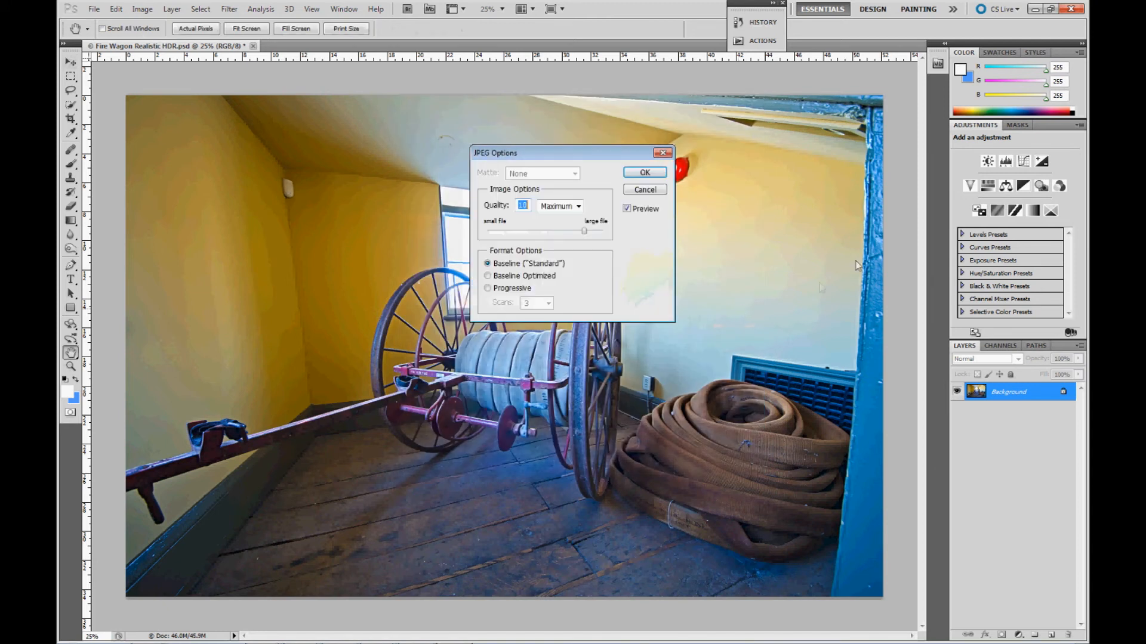
click(656, 176)
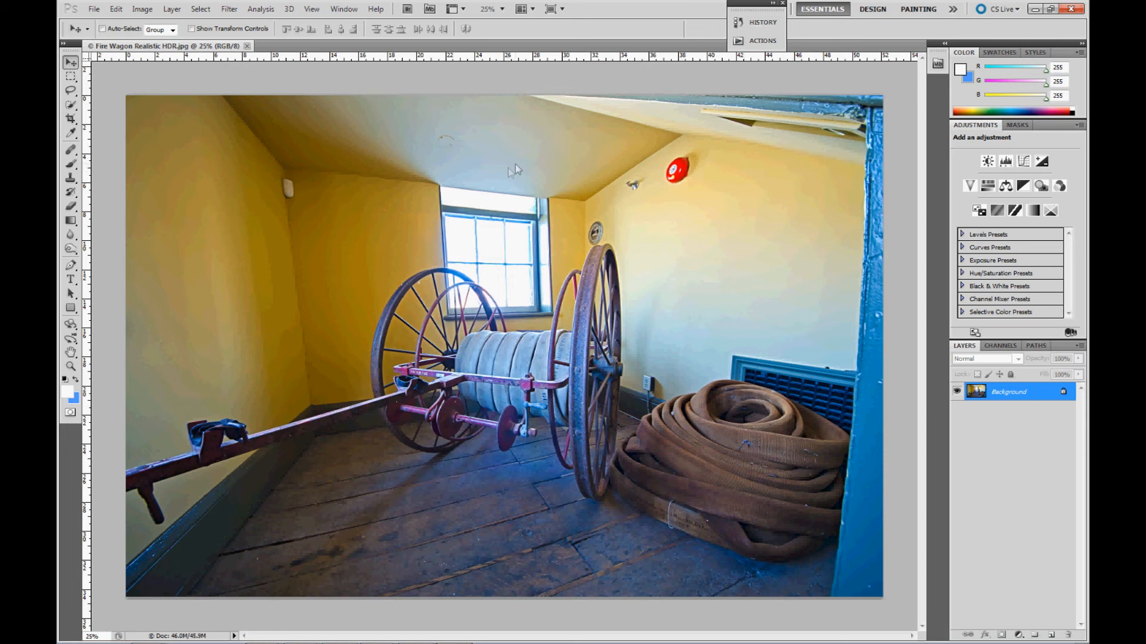
click(230, 9)
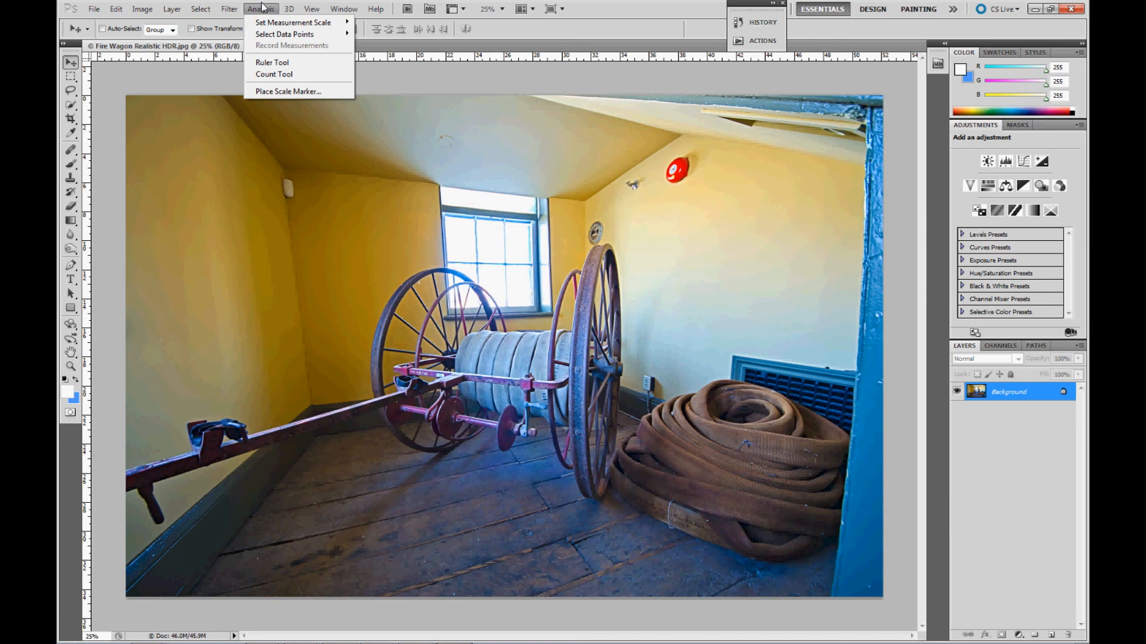
click(628, 73)
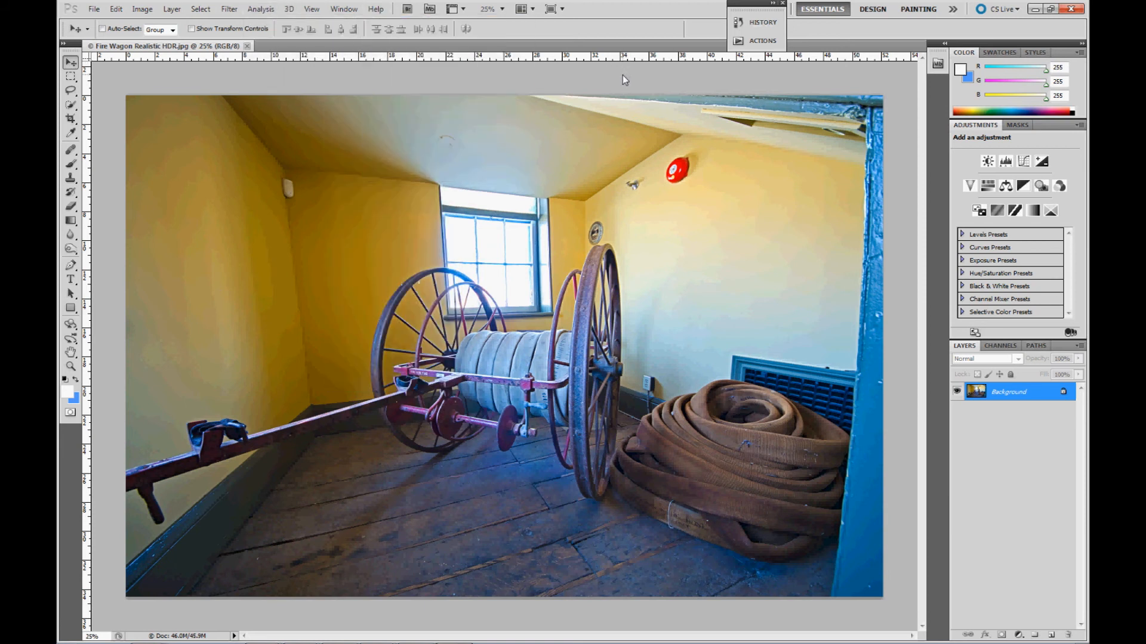
Duplicate the background layer and apply a High Pass filter with a radius of 3.0 pixels to the copy.
key(ctrl+j)
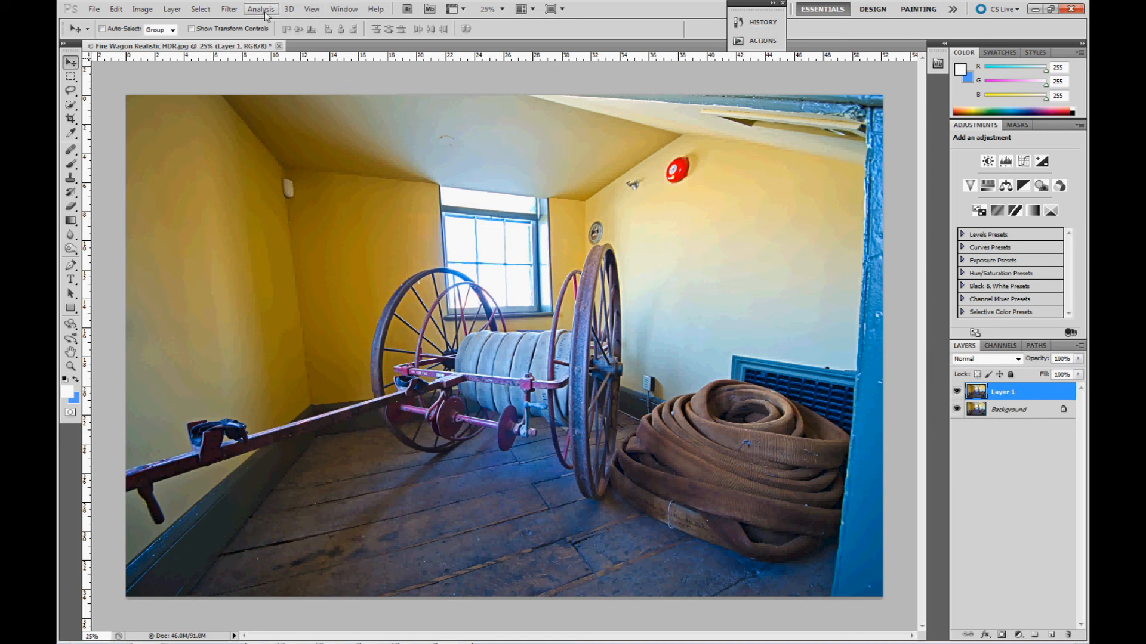
click(232, 12)
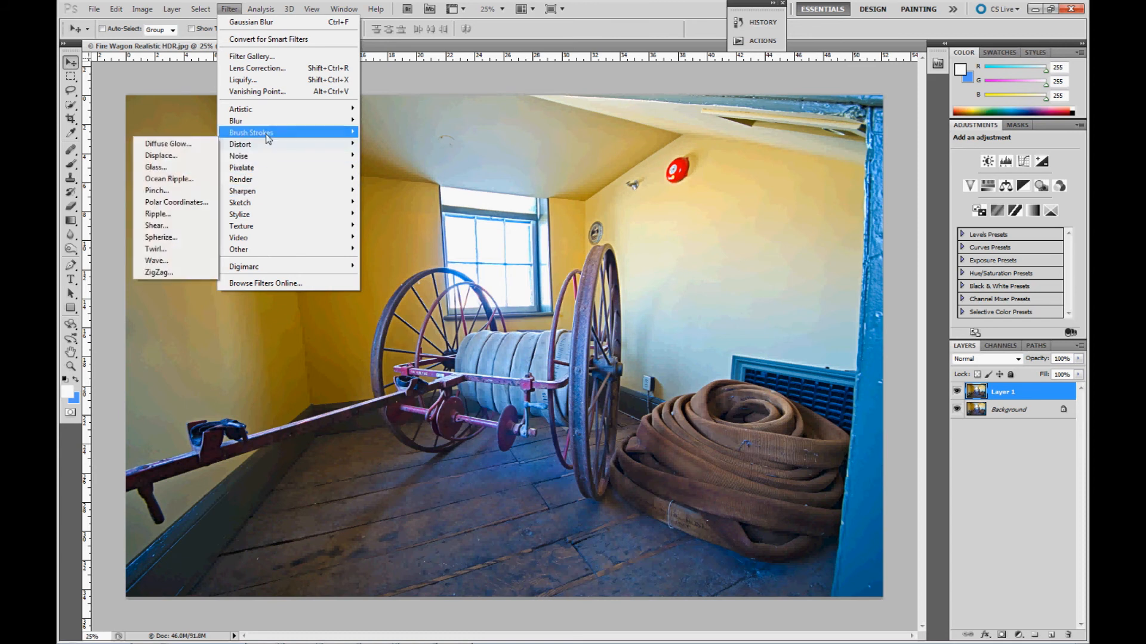
mouse_move(257, 121)
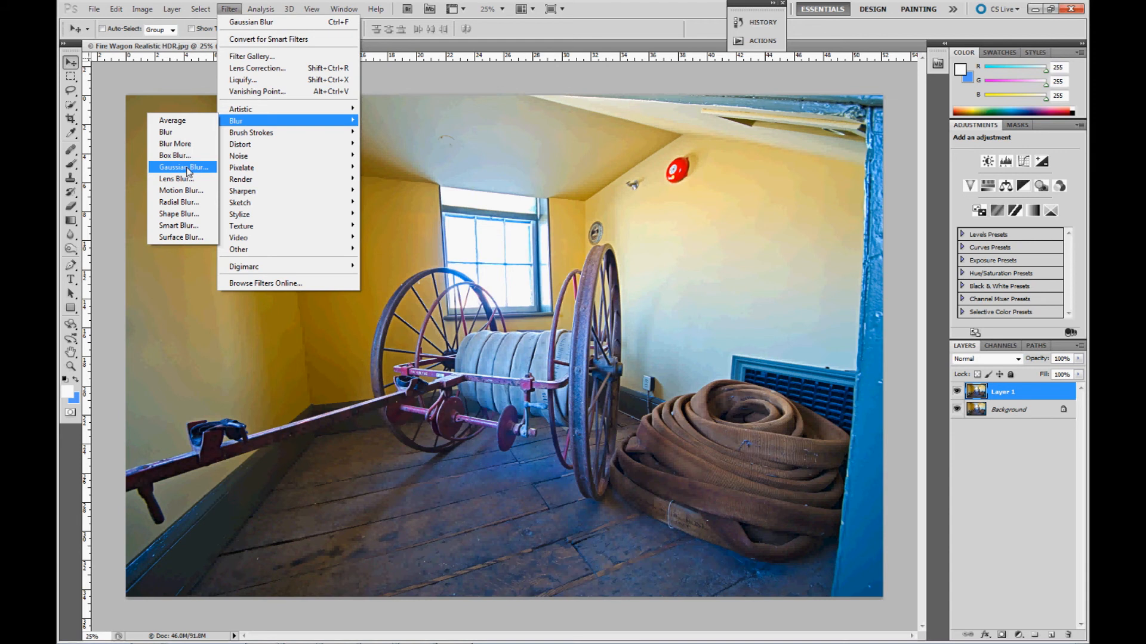
mouse_move(247, 251)
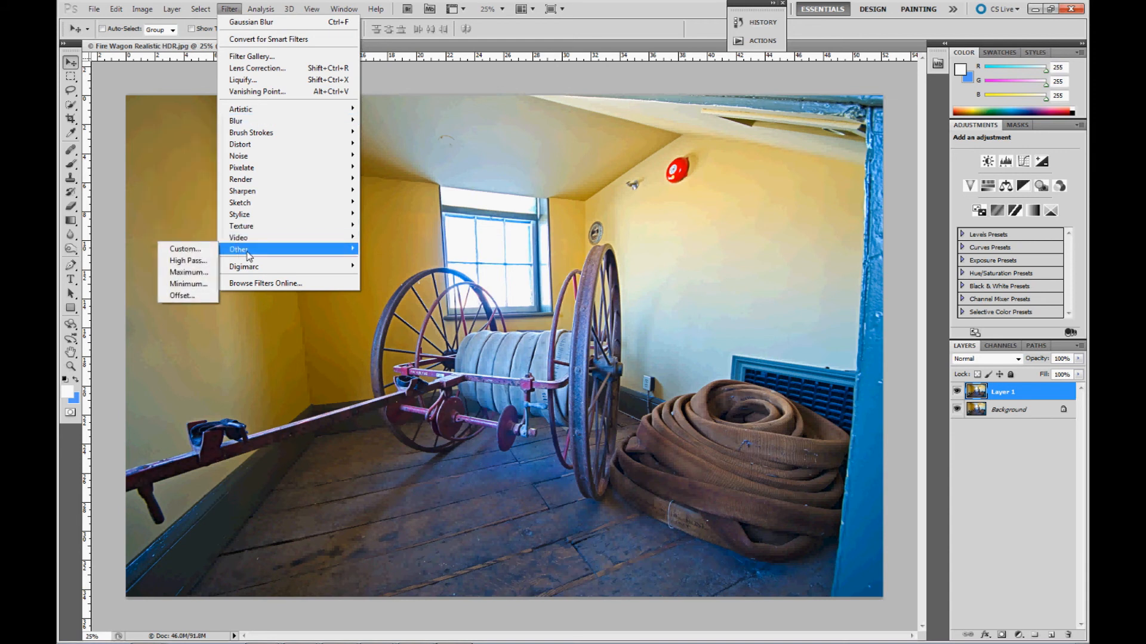
click(205, 263)
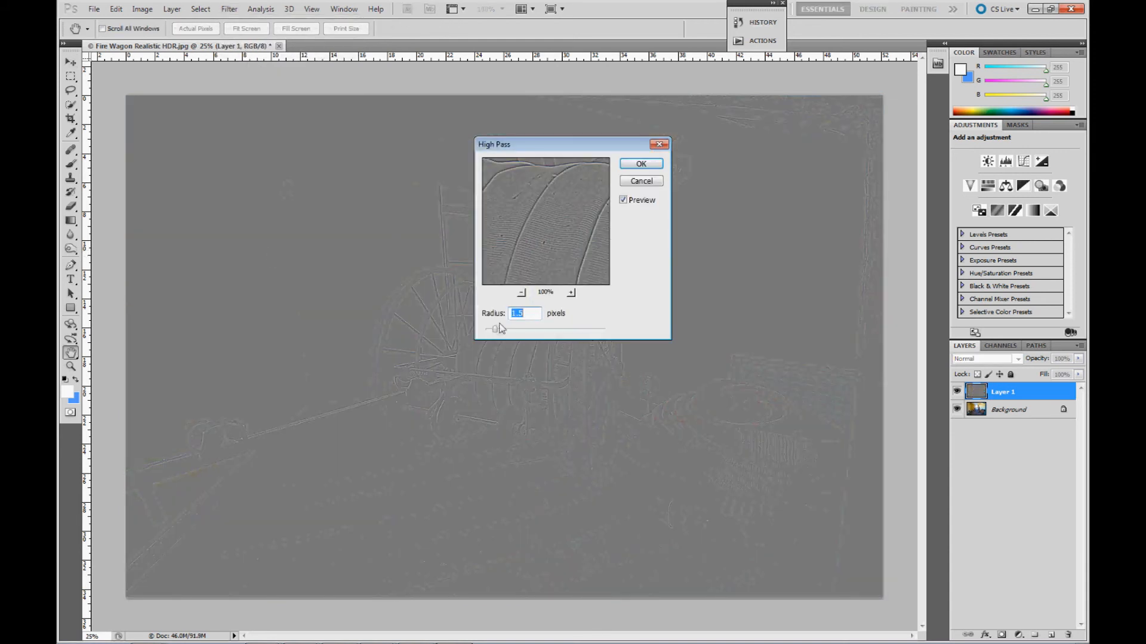
mouse_move(495, 329)
mouse_down()
mouse_move(481, 331)
mouse_move(505, 333)
mouse_up()
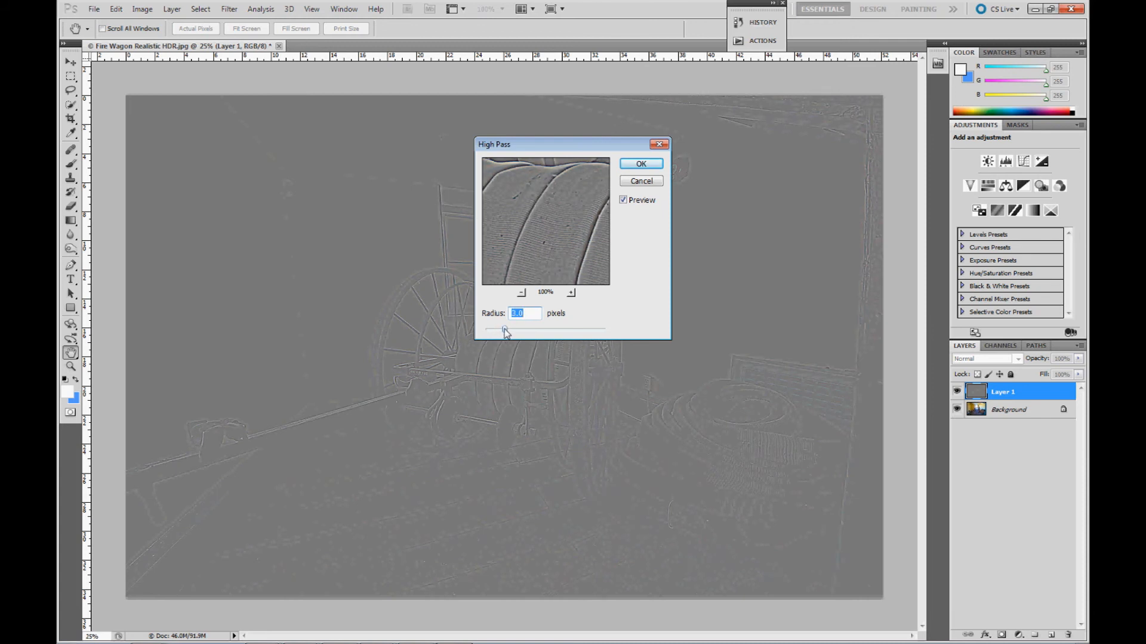
click(647, 164)
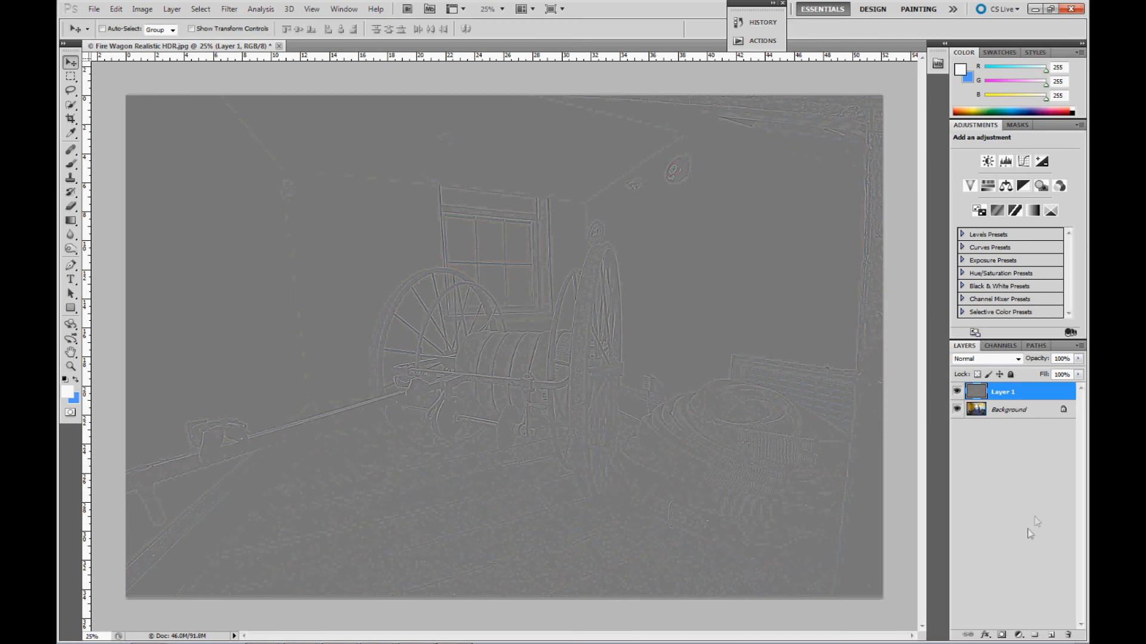
Set the High Pass layer's blend mode to Hard Light and hide the layer to compare the sharpening.
click(1018, 361)
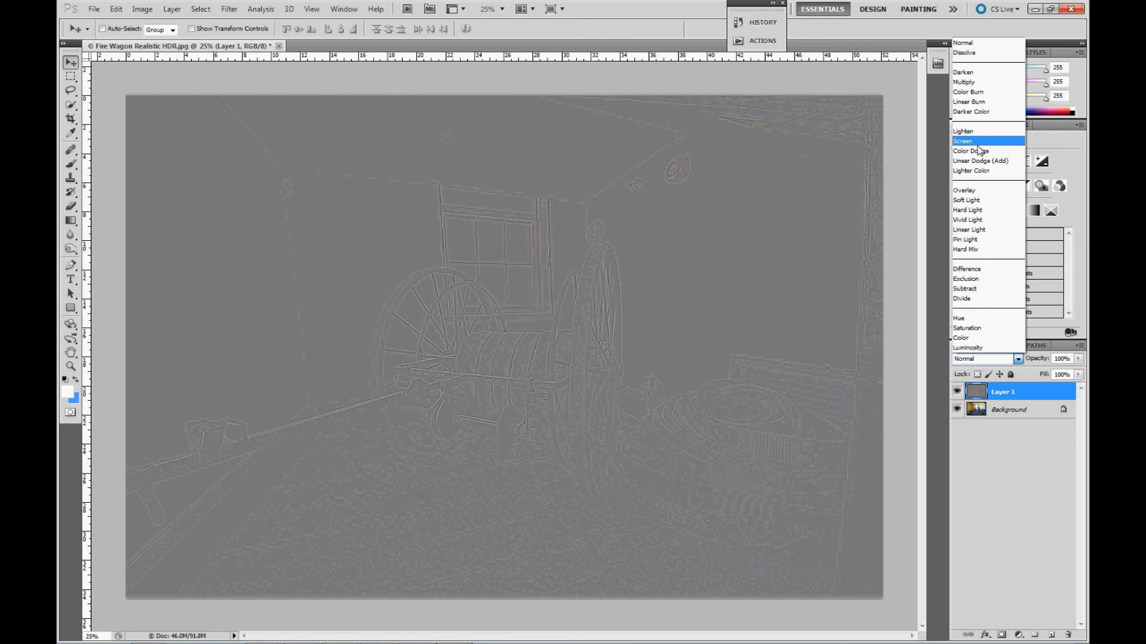
click(977, 210)
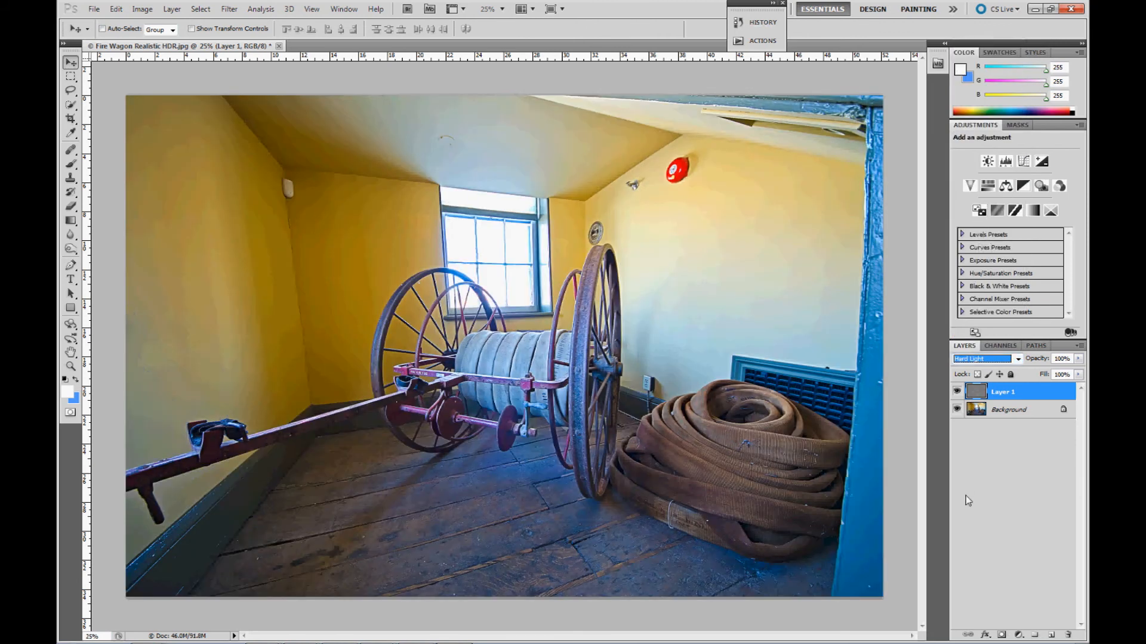
click(957, 392)
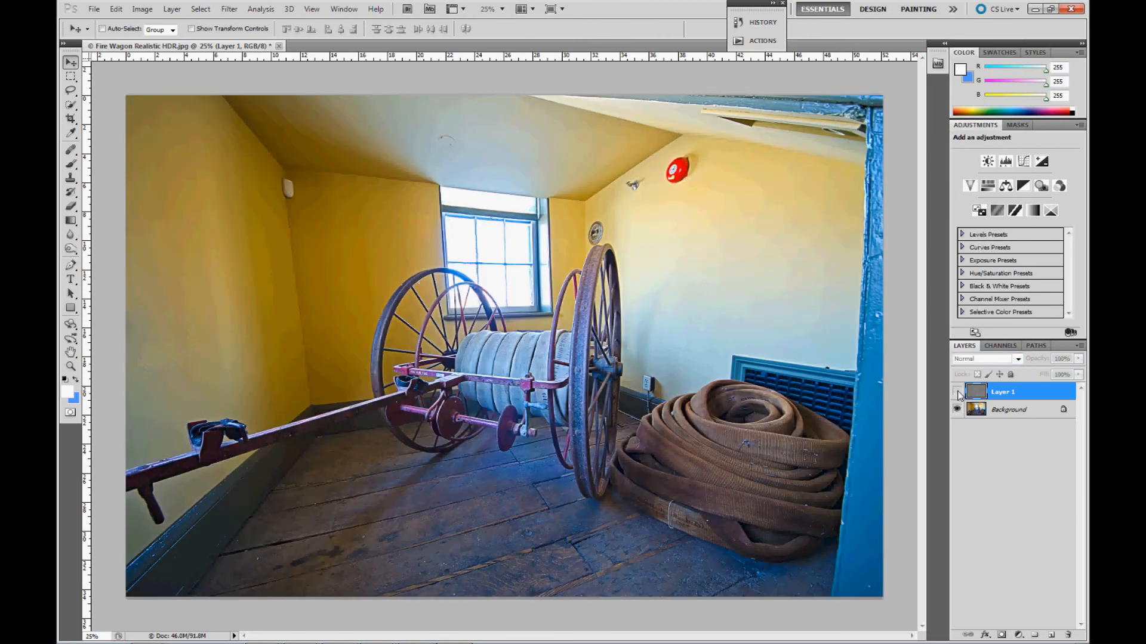
Show the High Pass layer again, reduce its opacity to 75%, and toggle its visibility to compare the softened sharpening.
click(957, 391)
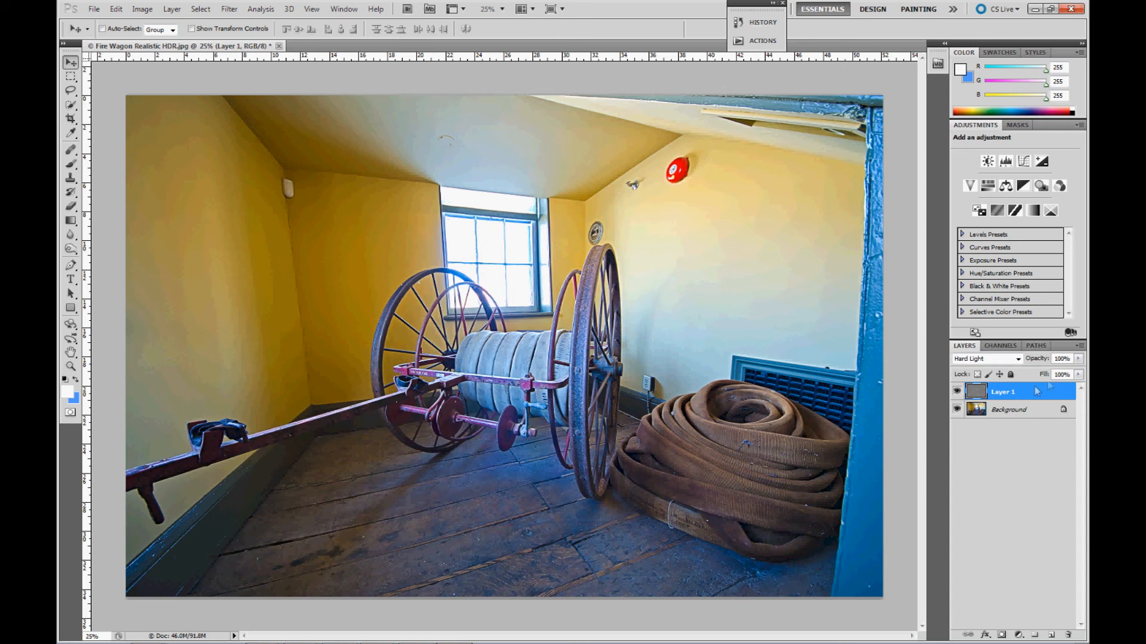
drag(1079, 362, 1064, 374)
click(958, 392)
click(958, 392)
Save the layered image as a Photoshop PSD file, adding "high pass" to the name Fire Wagon Realistic HDR, with Maximize Compatibility on.
click(94, 8)
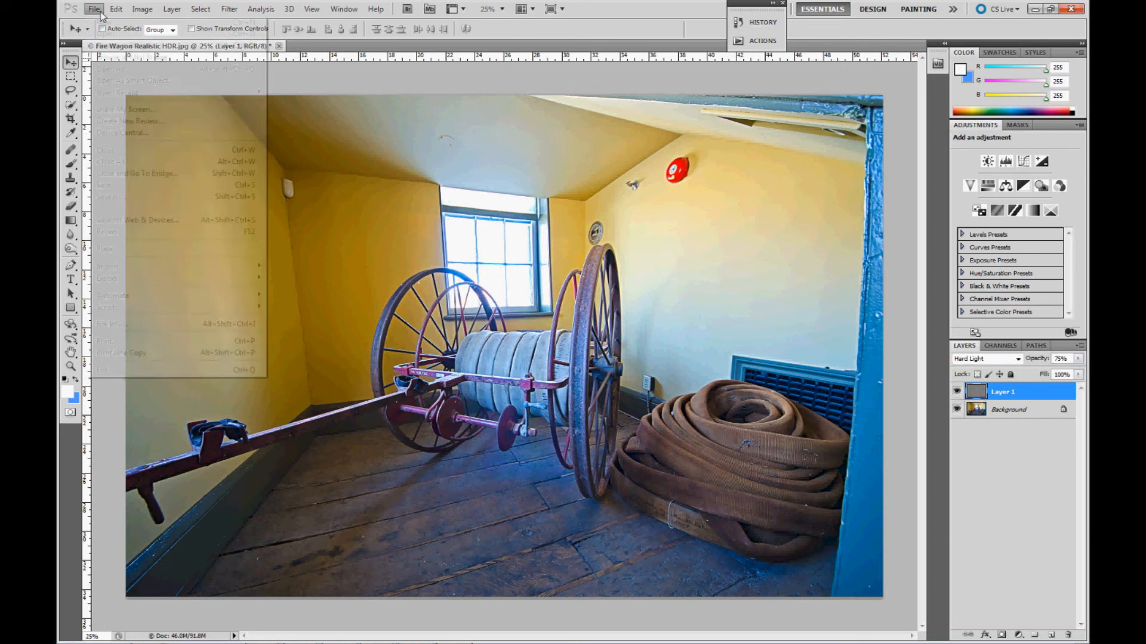
click(111, 196)
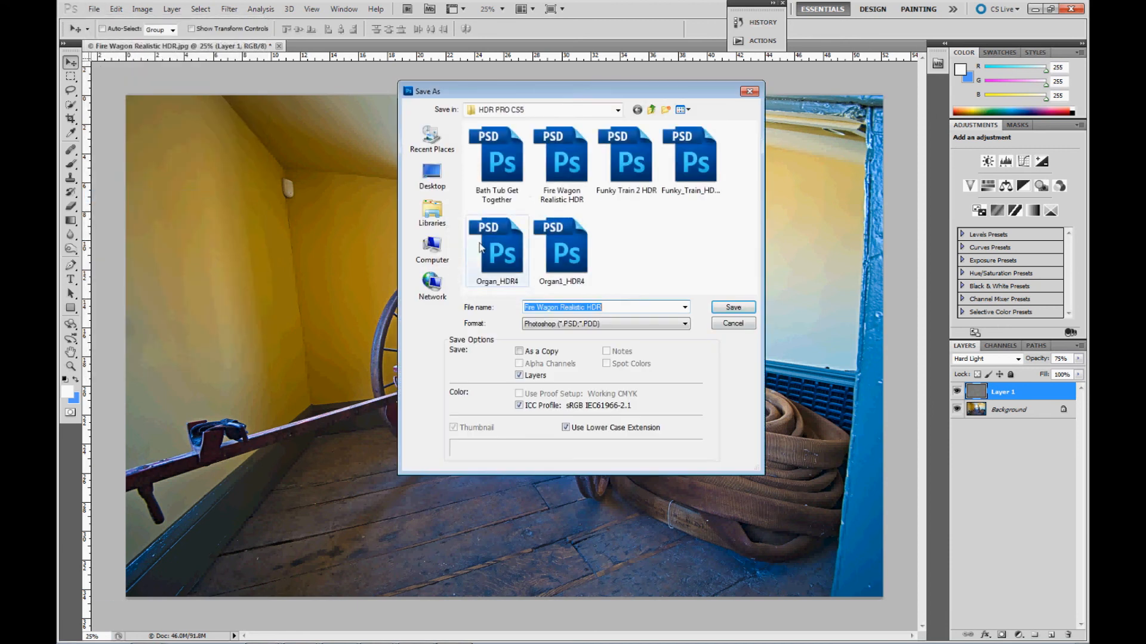
click(645, 311)
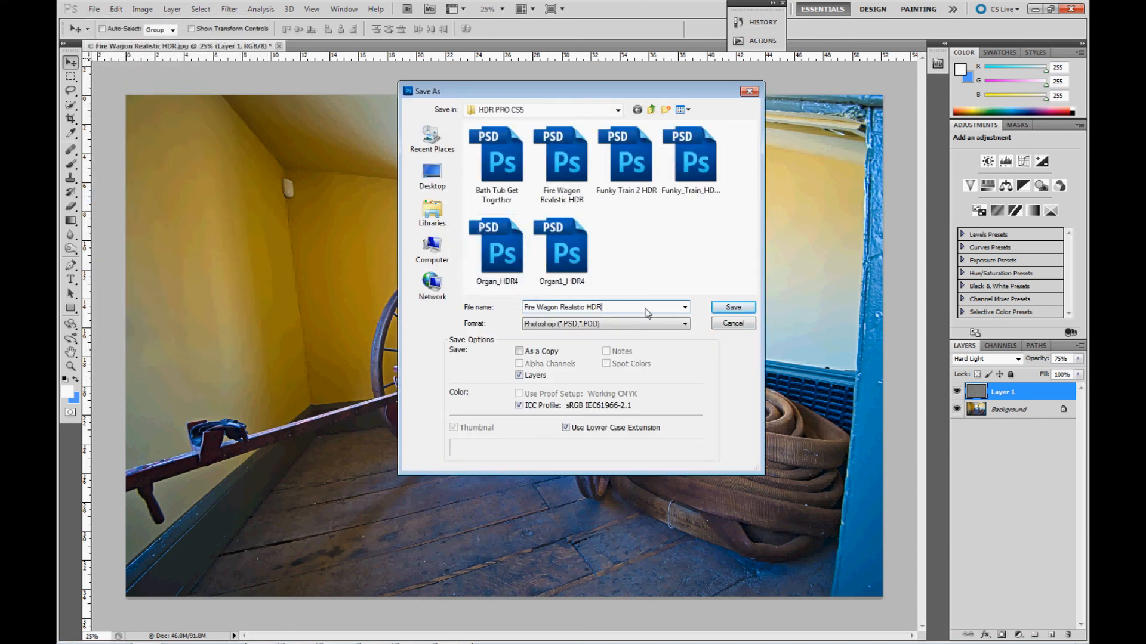
text(high pass)
click(733, 307)
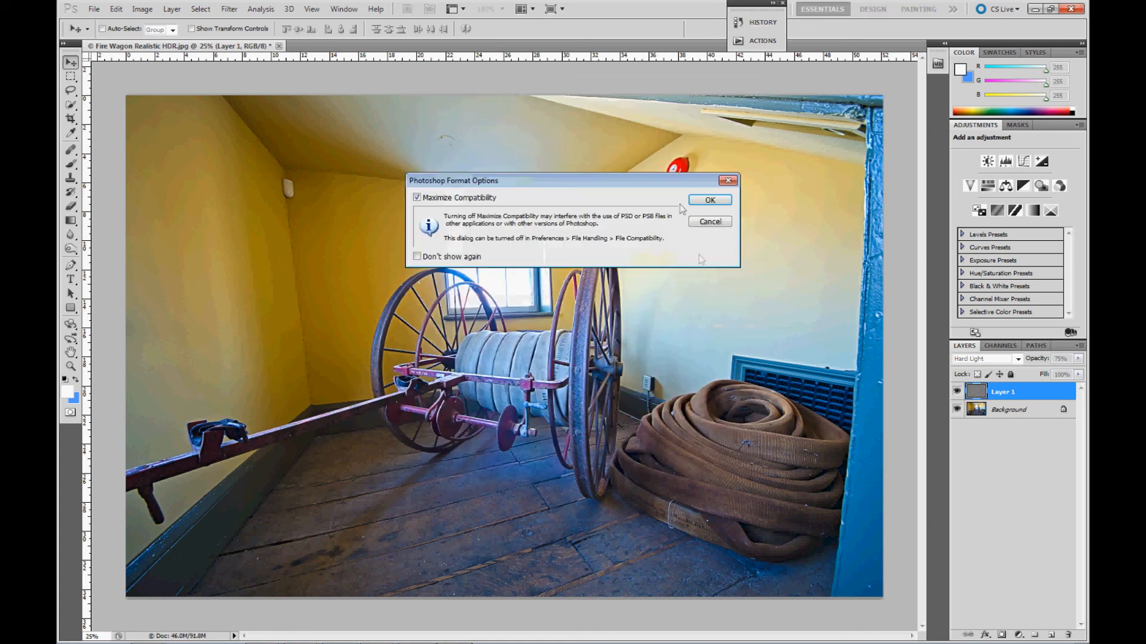
click(697, 198)
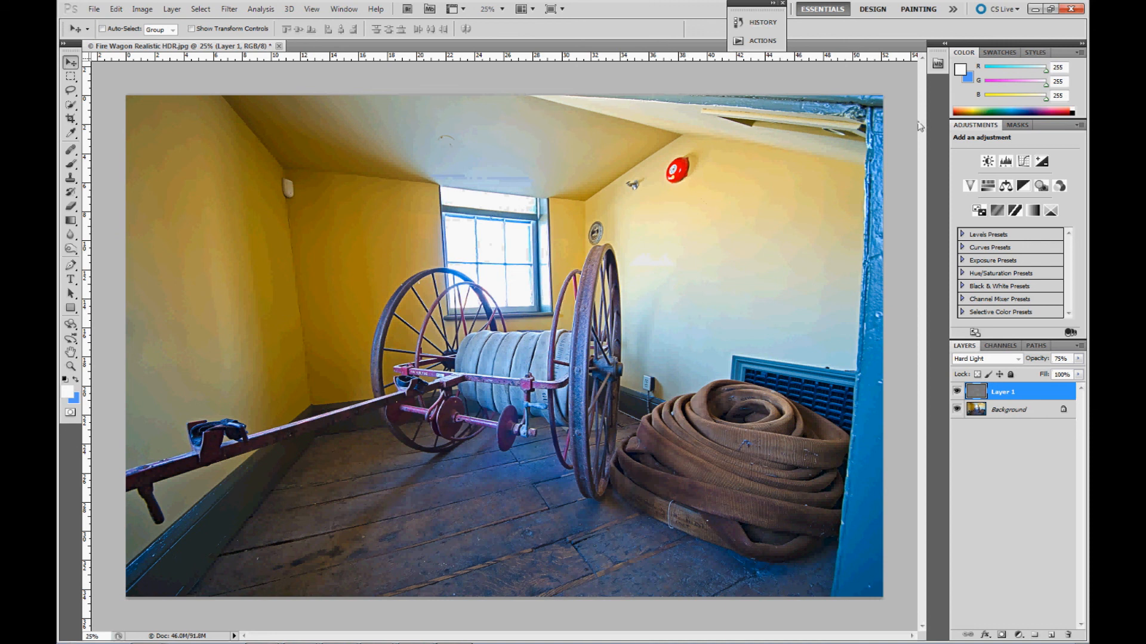